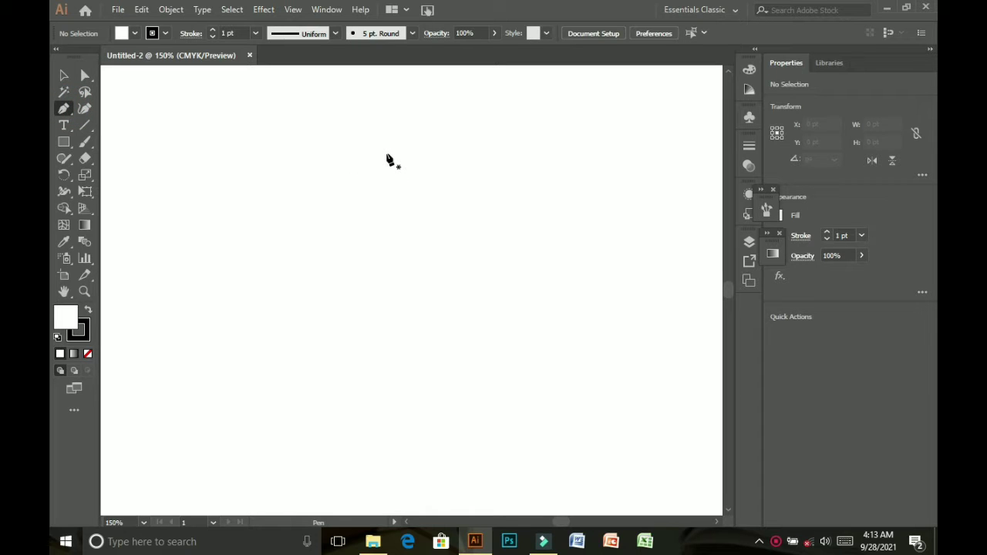
- Draw a closed, pointed petal shape with the Pen tool, about 12.8 pt wide and 23.8 pt high
left_click(387, 154)
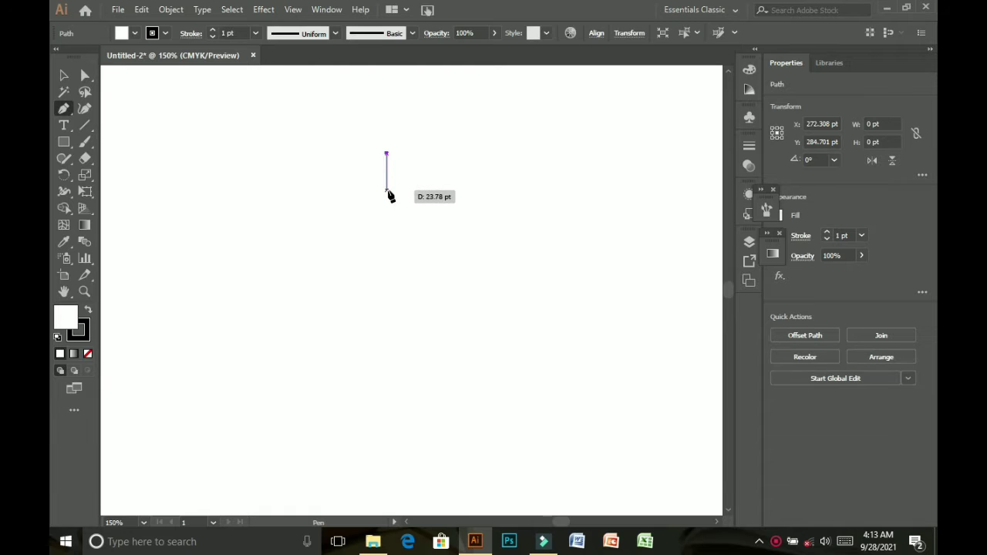
left_click_drag(386, 191, 408, 202)
left_click(386, 191)
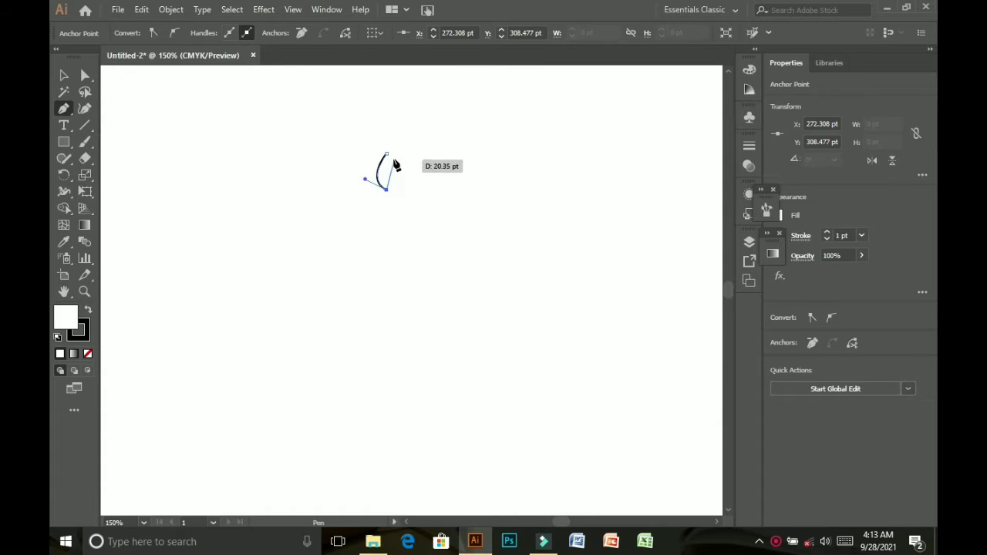
left_click(387, 154)
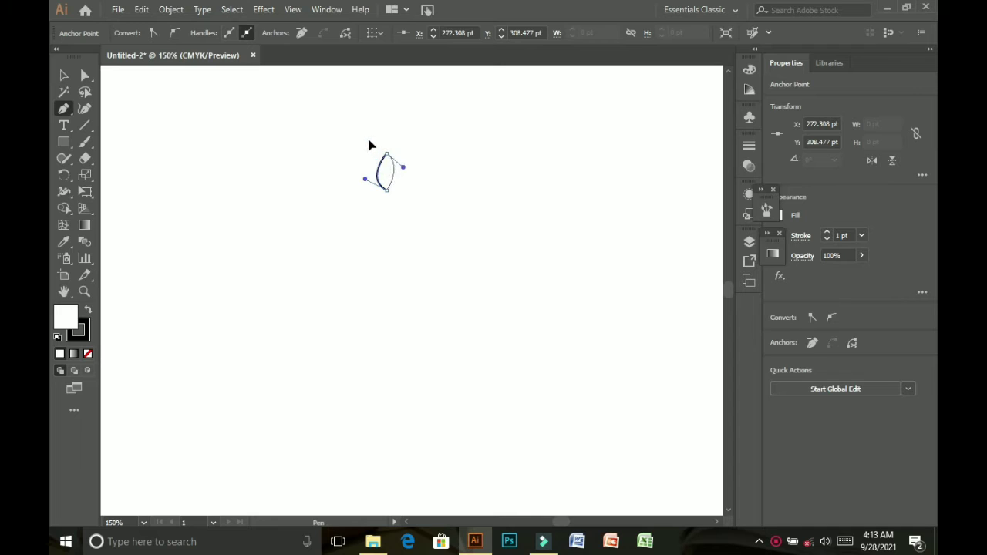
mouse_move(369, 145)
left_mouse_down()
mouse_move(362, 125)
mouse_move(365, 134)
left_mouse_up()
left_click_drag(365, 133, 363, 129)
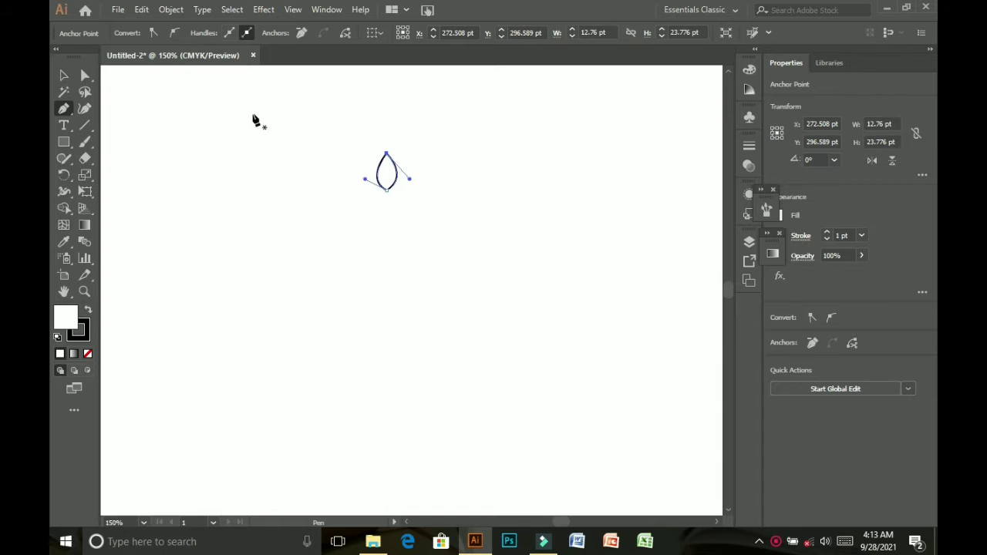
- Duplicate the petal and place the copy level with it on its right side, with the two edges touching
left_click(66, 81)
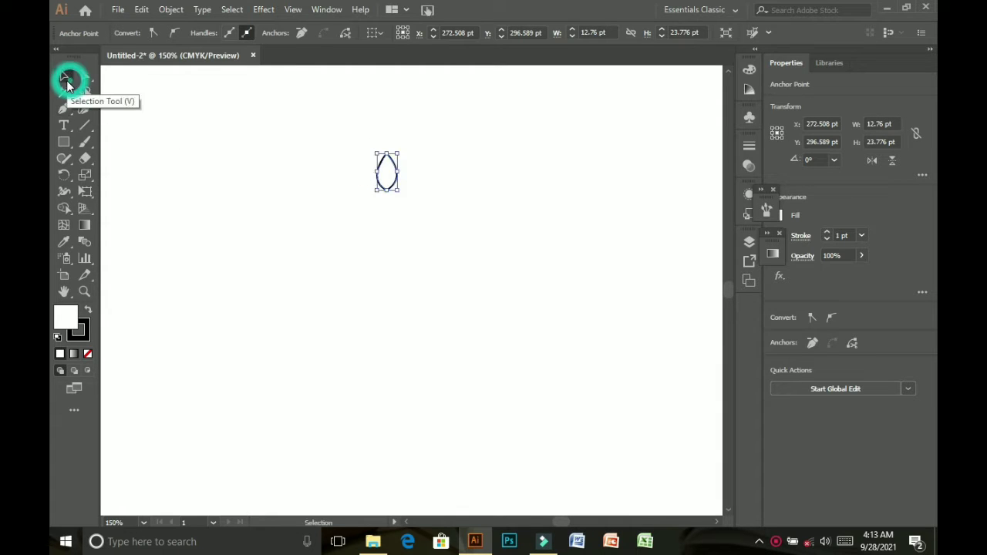
key("ctrl+plus")
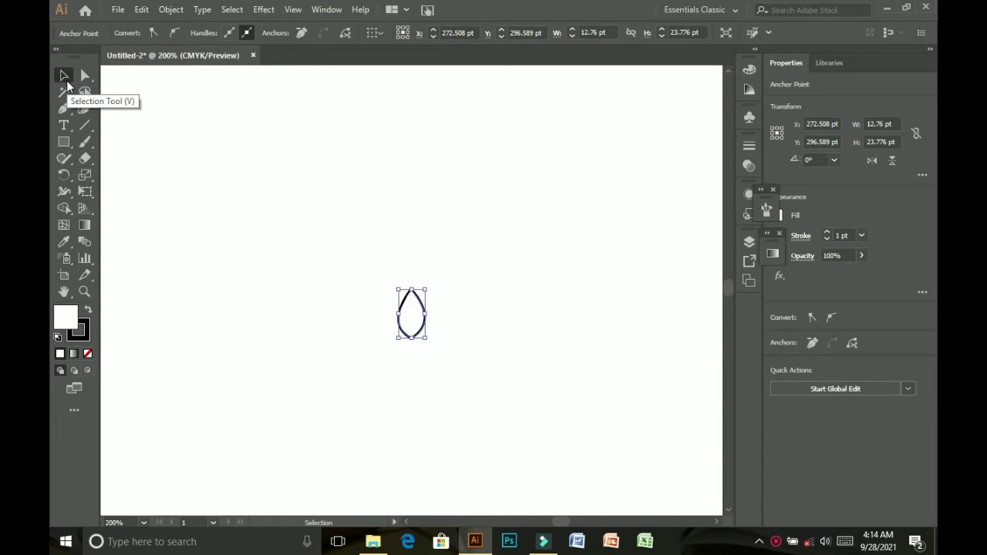
key("ctrl+plus")
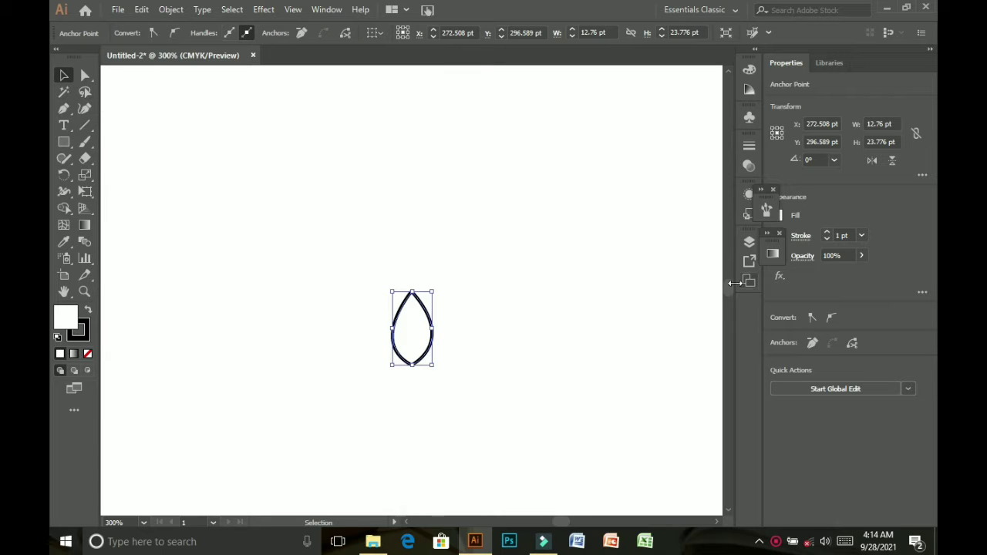
scroll(728, 283, "down", 2)
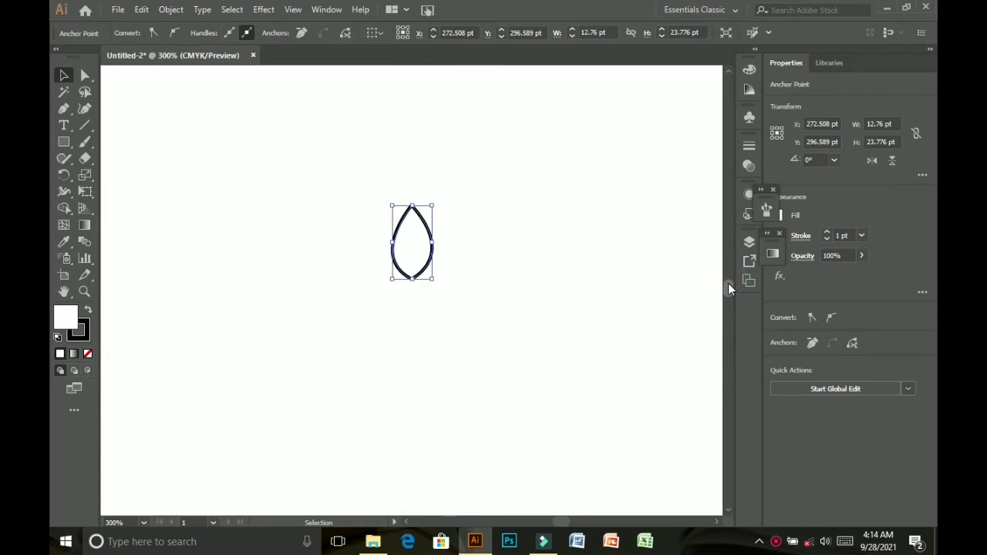
left_click(480, 253)
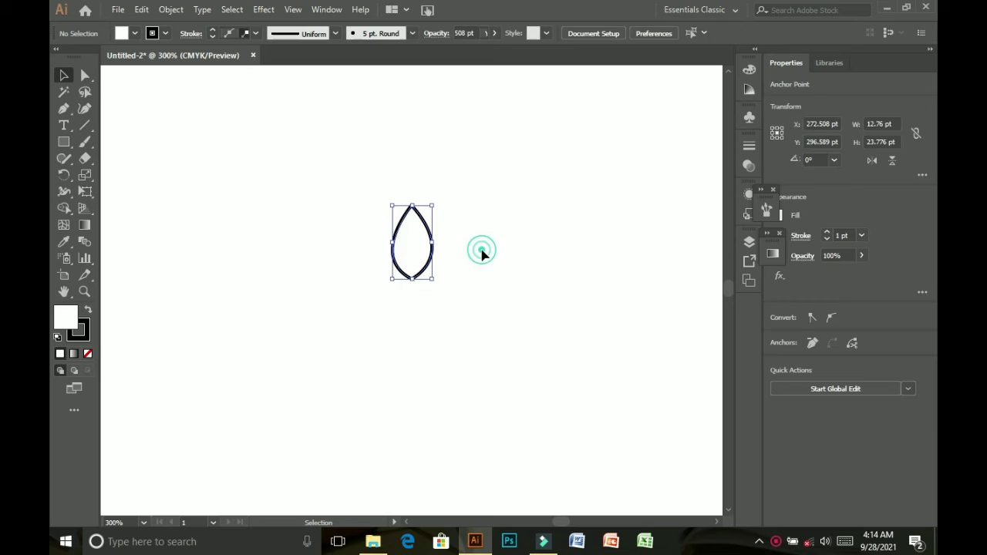
left_click(430, 255)
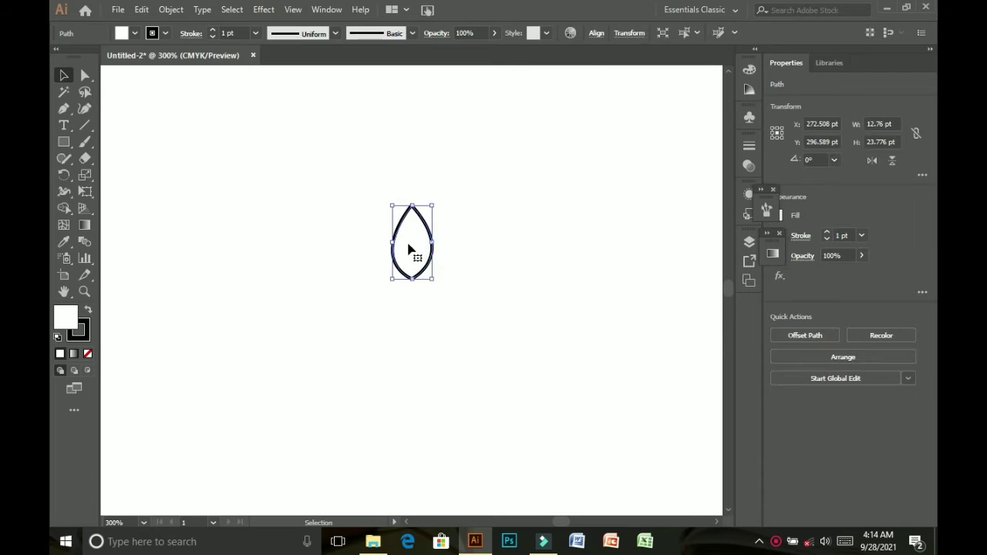
mouse_move(409, 248)
left_mouse_down()
mouse_move(452, 248)
mouse_move(411, 247)
left_mouse_up()
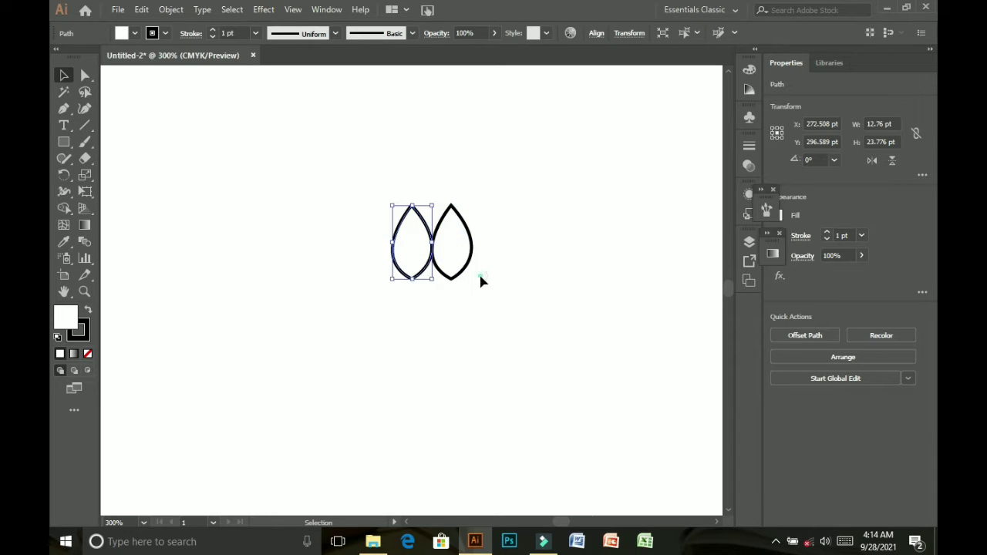
left_click(479, 282)
- Fill the right petal with bright yellow, colour F9E100
left_click(448, 256)
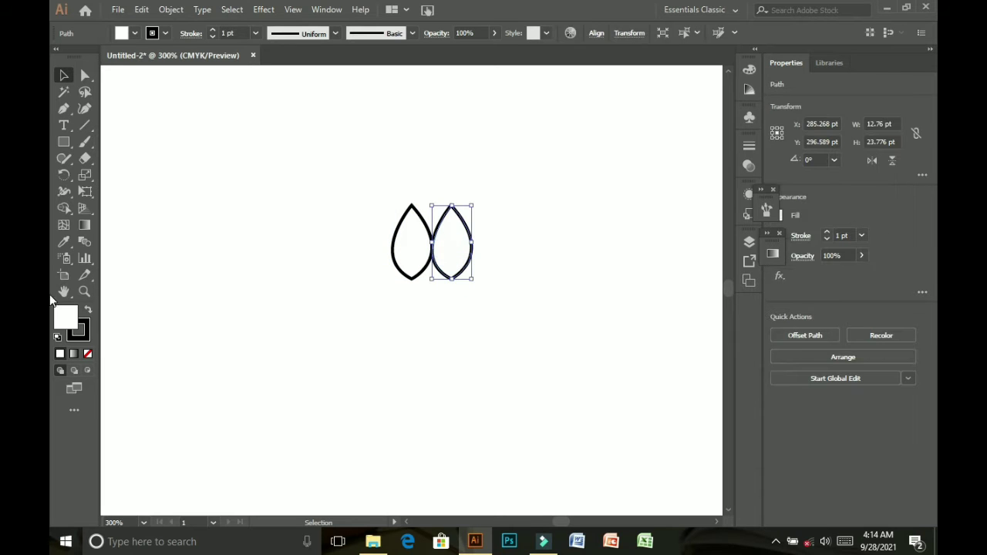
left_click(69, 325)
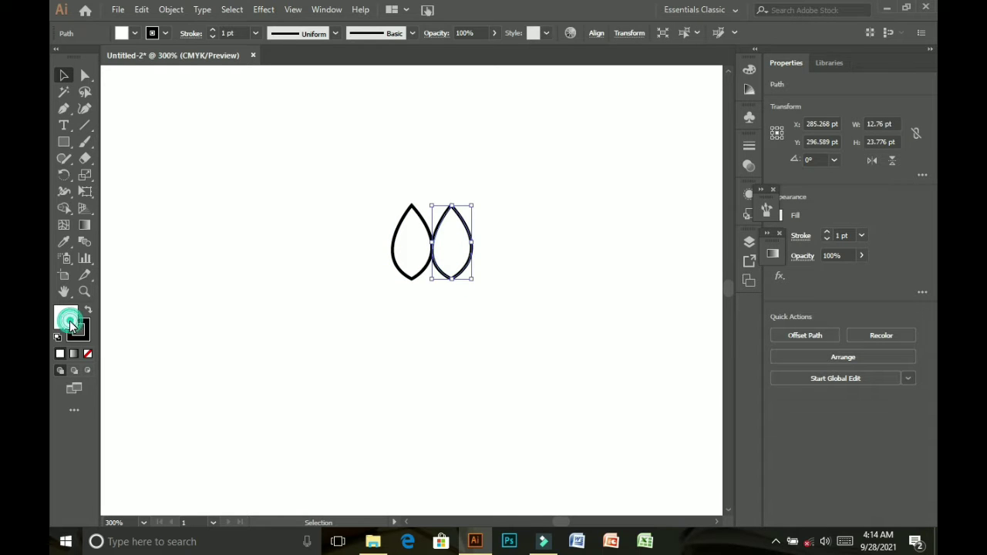
double_click(70, 325)
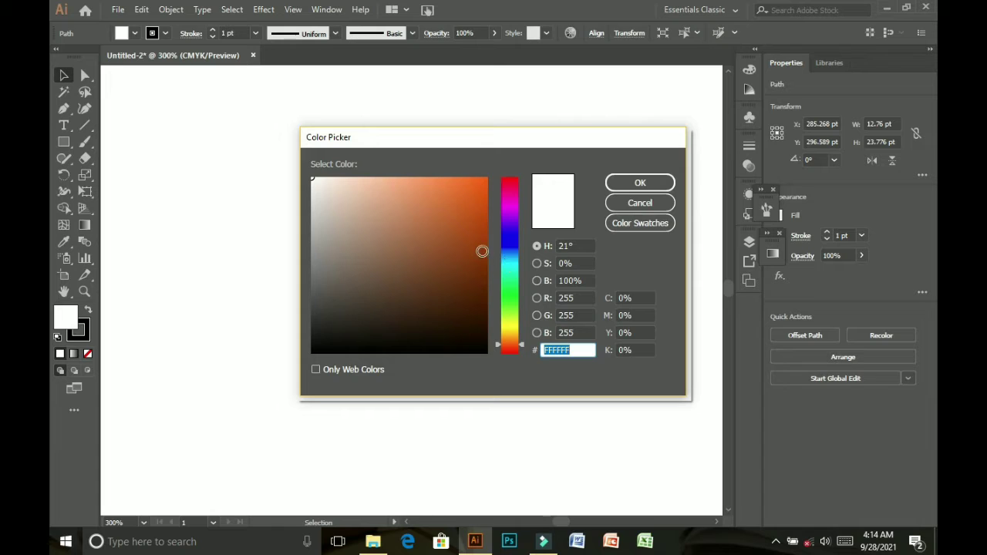
left_click(506, 313)
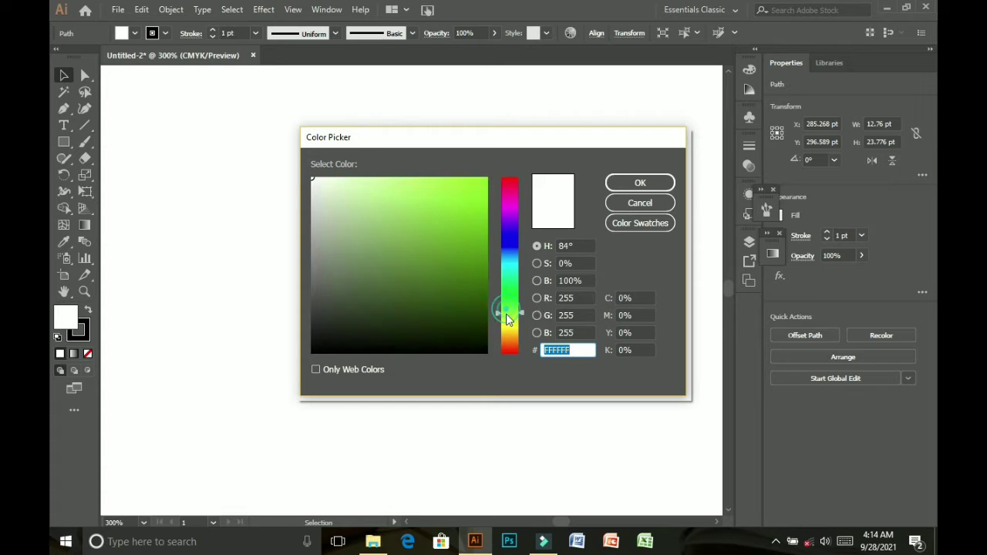
left_click_drag(506, 319, 506, 327)
left_click(476, 185)
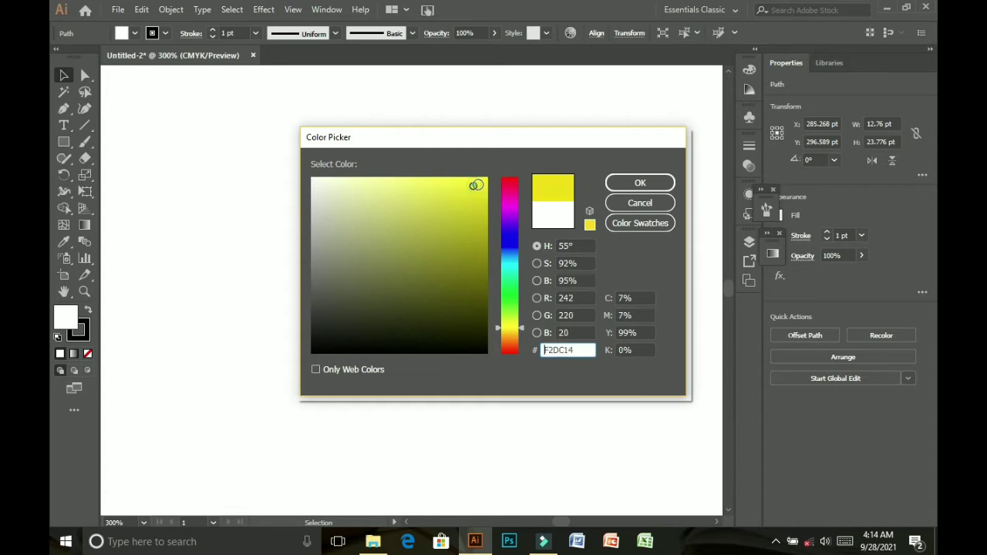
left_click_drag(476, 185, 487, 178)
left_click(660, 184)
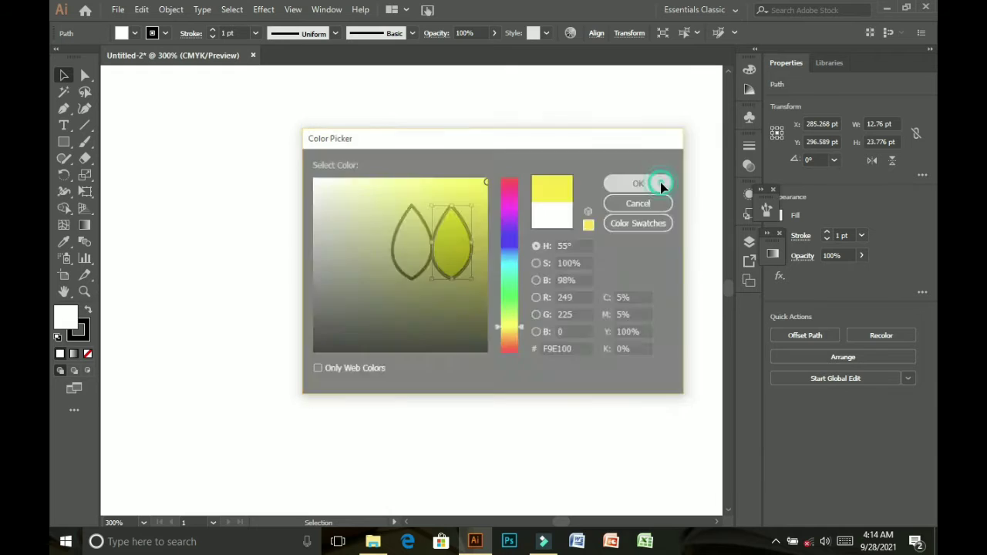
- Copy the right petal's yellow fill onto the left petal with the Eyedropper
left_click(401, 251)
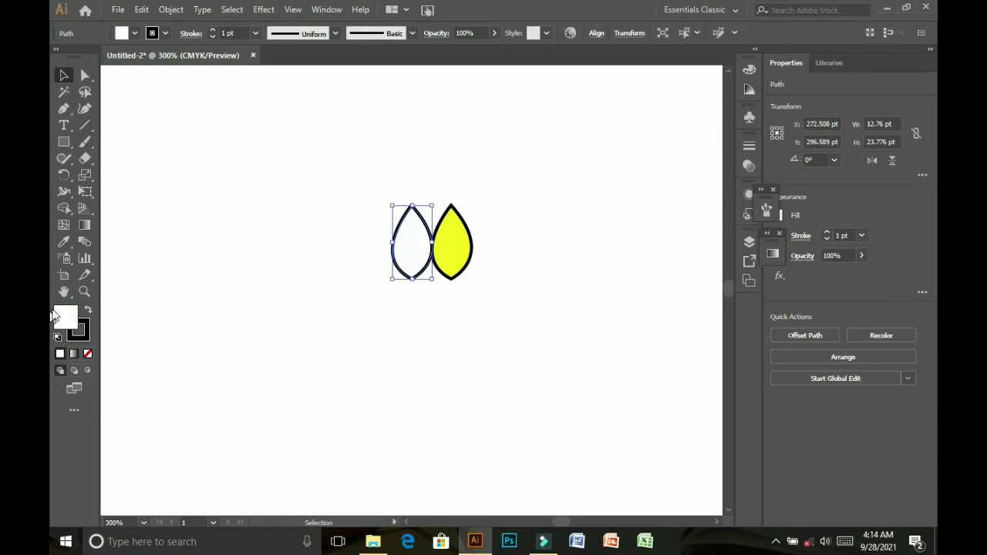
left_click(62, 241)
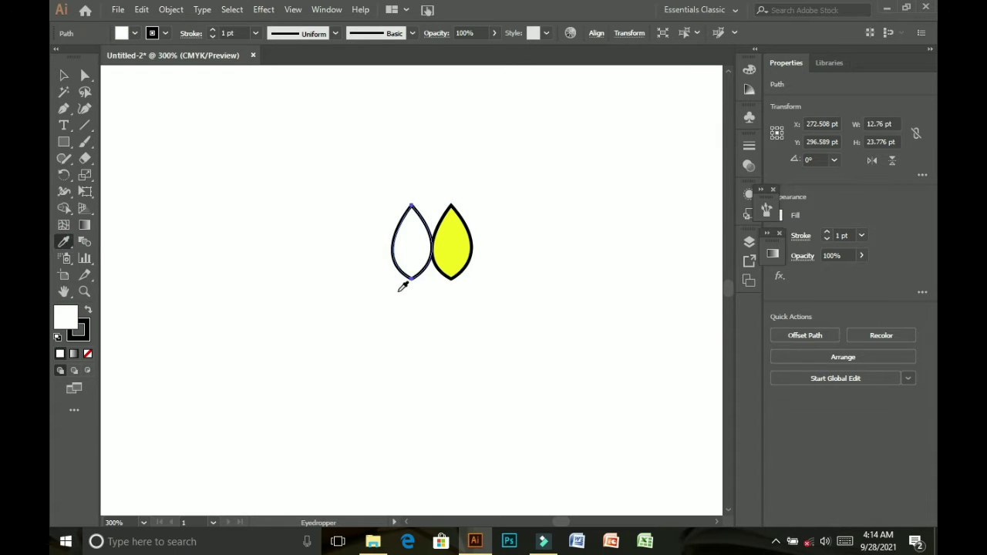
left_click(460, 258)
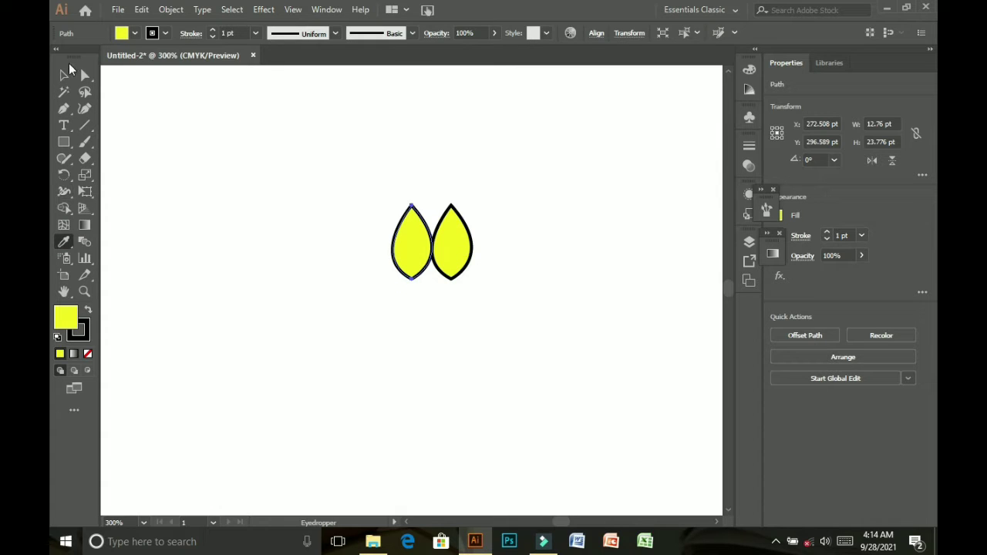
left_click(63, 77)
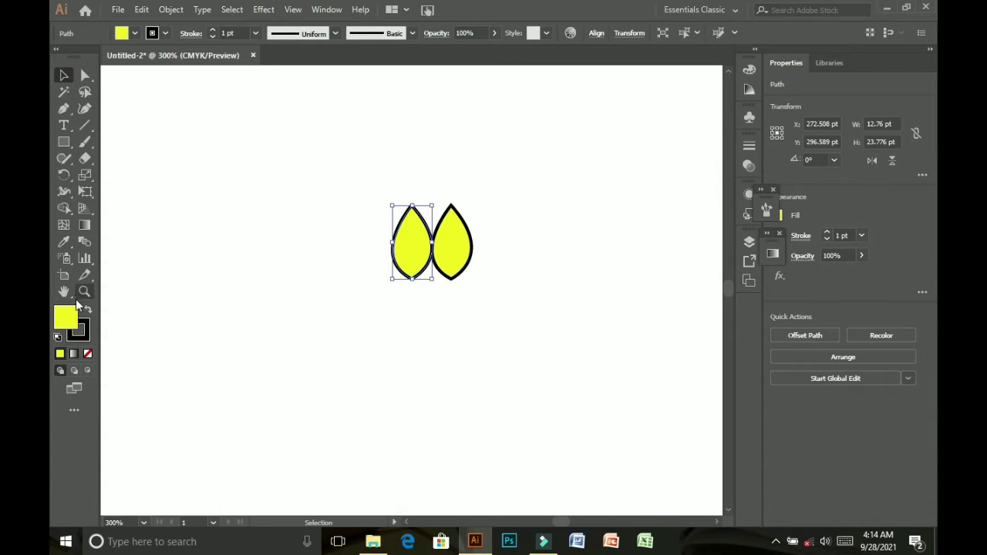
- Remove the black stroke from both petals
left_click(87, 330)
left_click(87, 353)
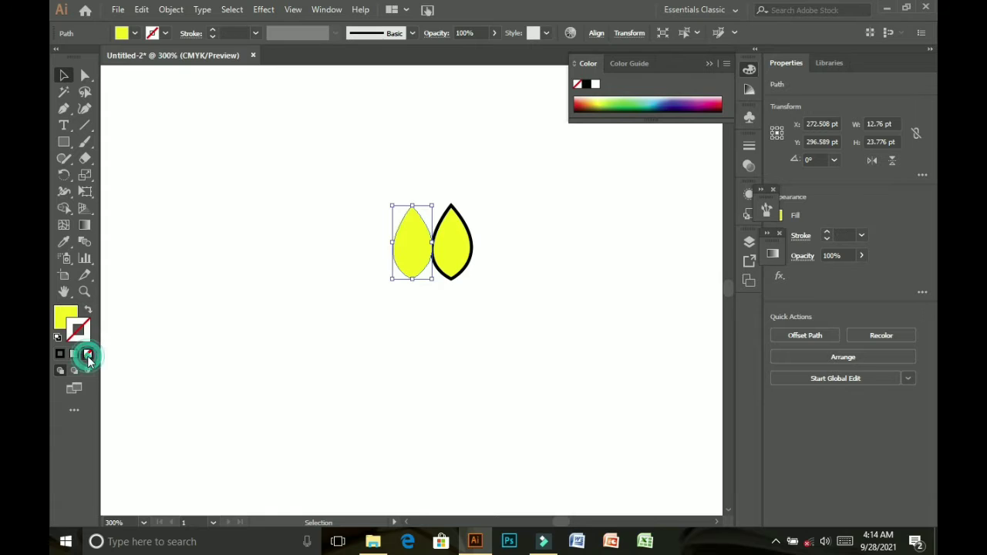
left_click(452, 247)
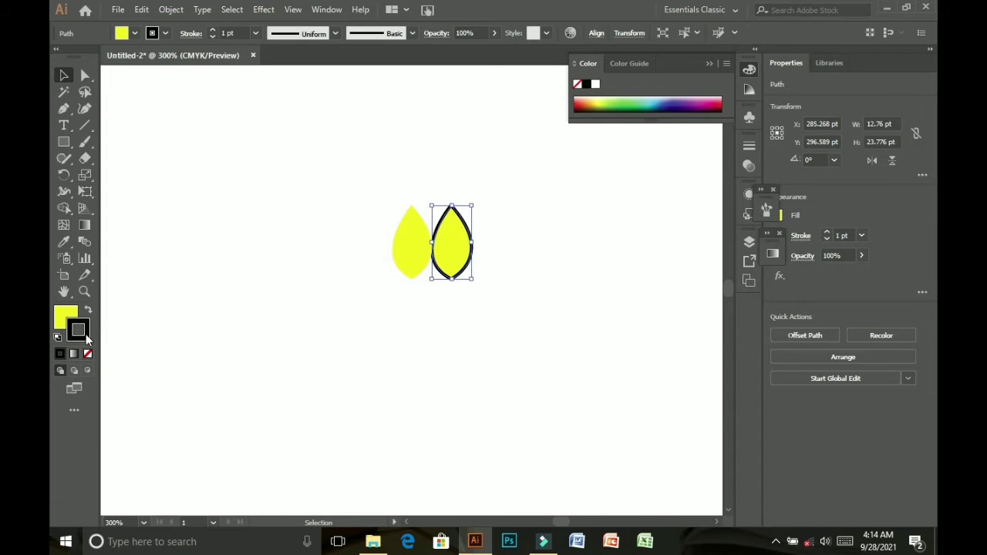
left_click(87, 353)
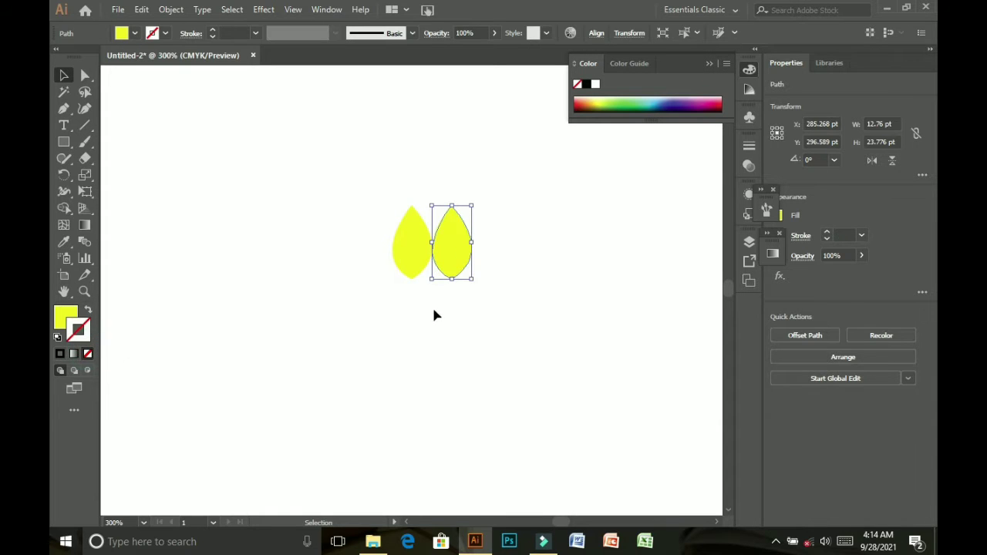
left_click(440, 310)
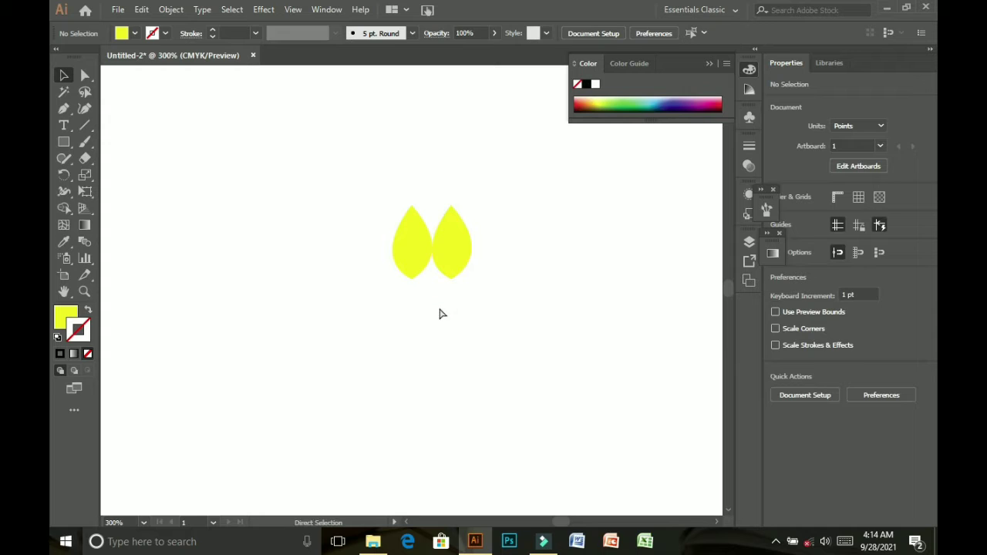
- Tilt the two petals outward, rotating the right one to about 342.25° and the left one to about 12.63°
key("ctrl+equal")
key("ctrl+equal")
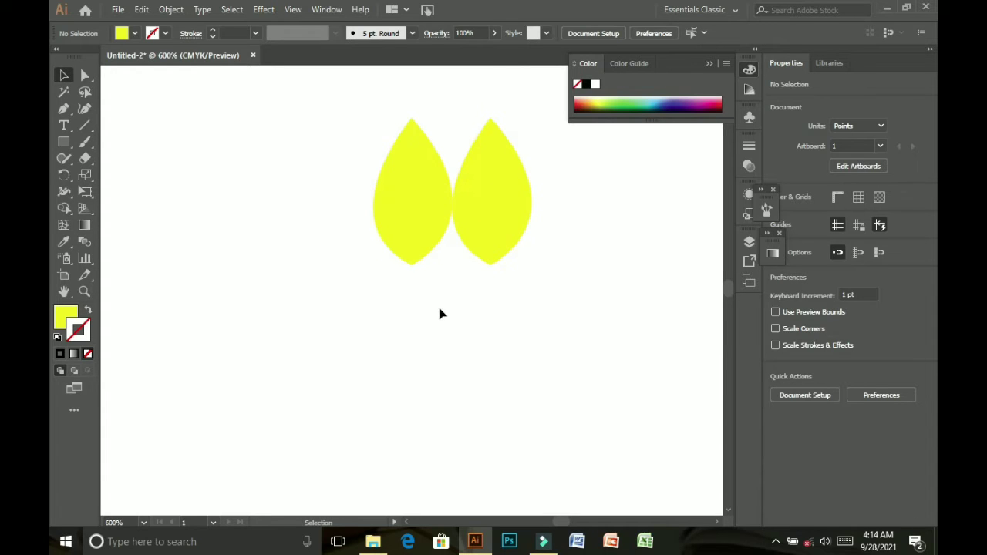
left_click(479, 254)
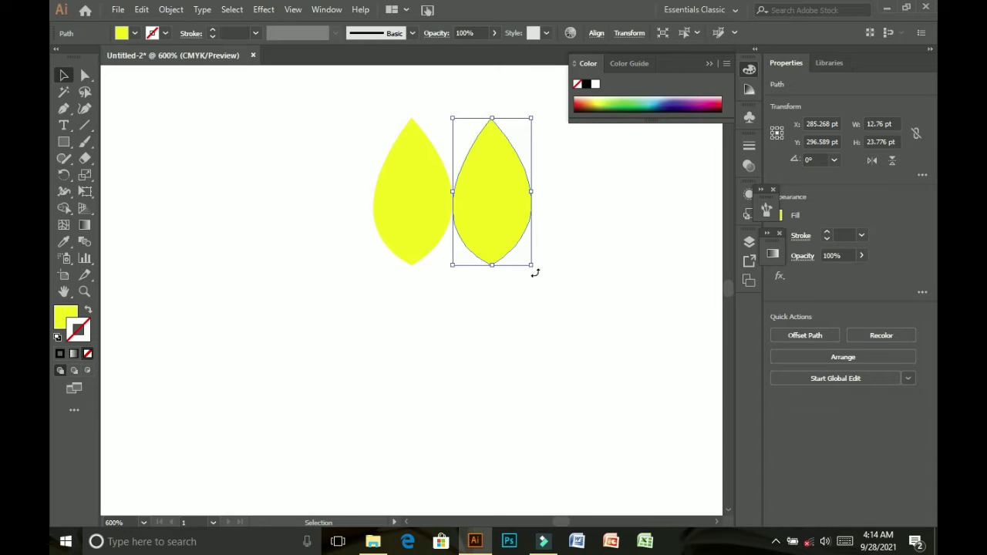
left_click_drag(535, 272, 478, 266)
left_click(420, 233)
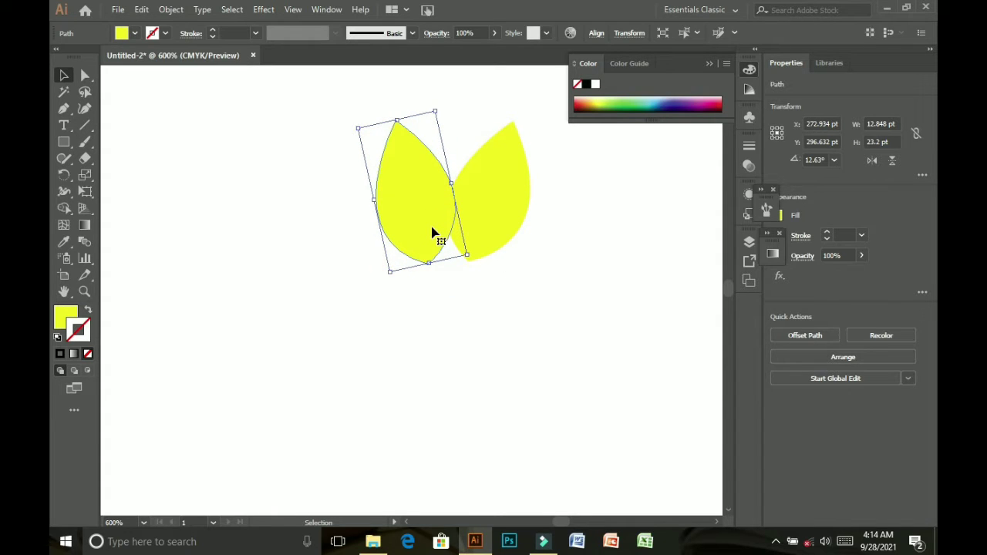
- Nudge the left petal 3 pt right and the right petal left so that they overlap and their bases meet
key("Right")
key("Right")
key("Right")
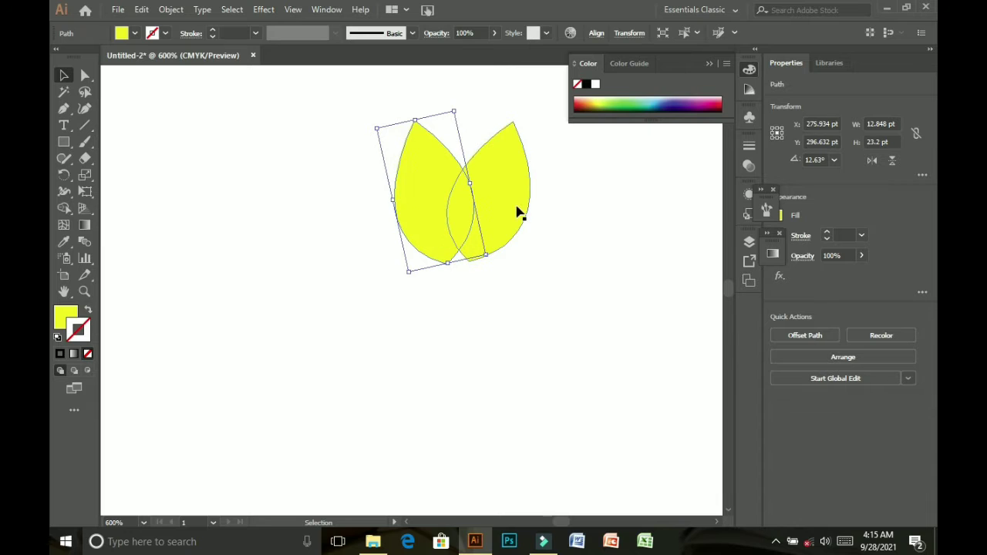
left_click(514, 208)
key("Left")
key("Left")
key("Left")
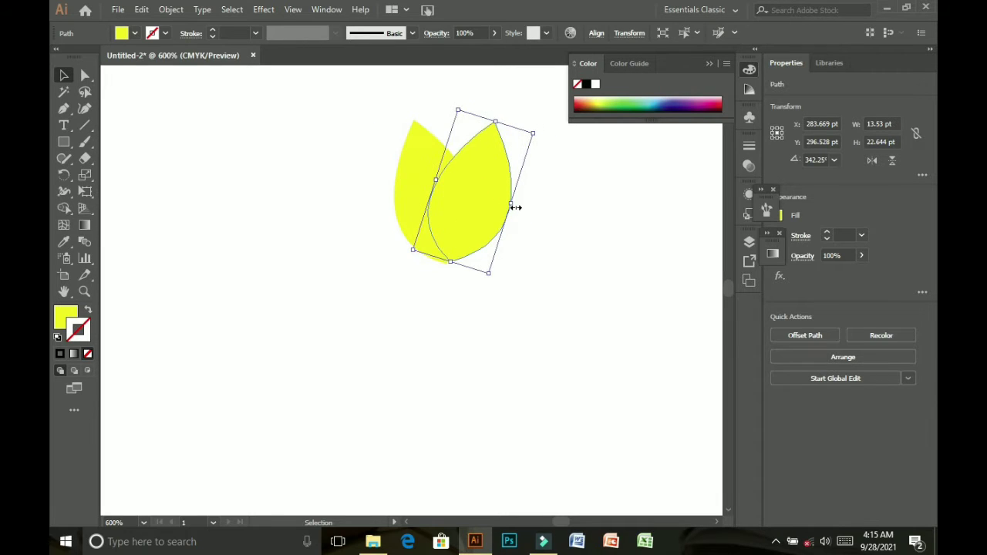
key("Down")
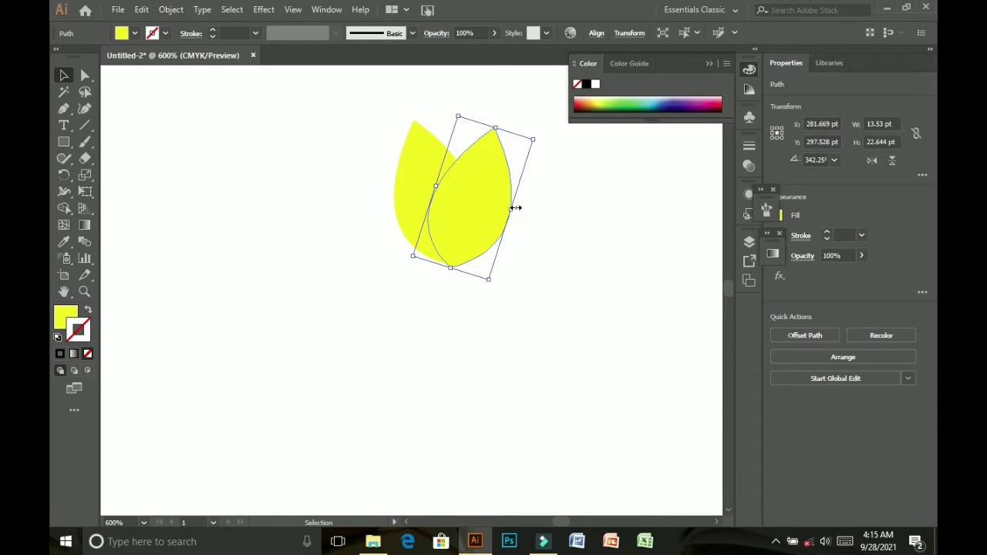
key("Left")
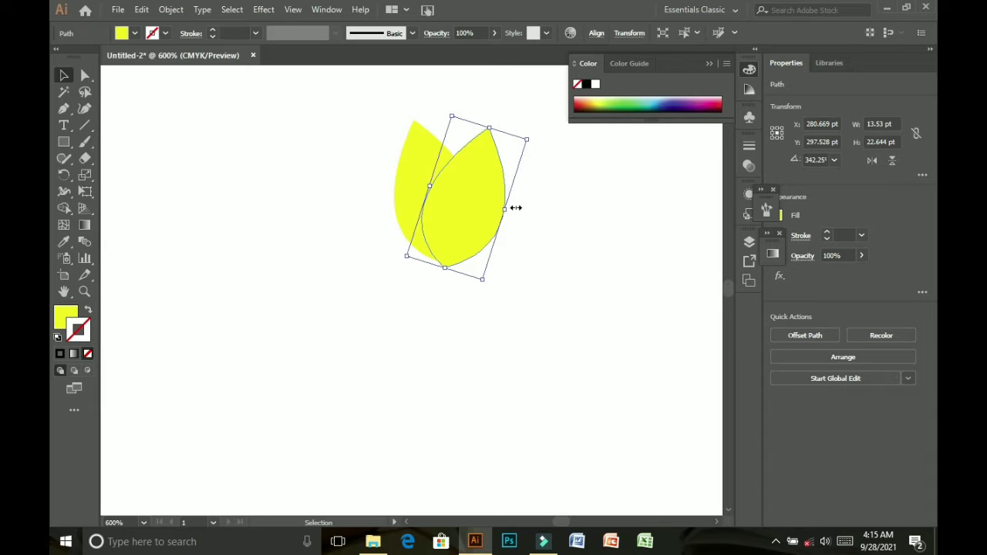
key("Up")
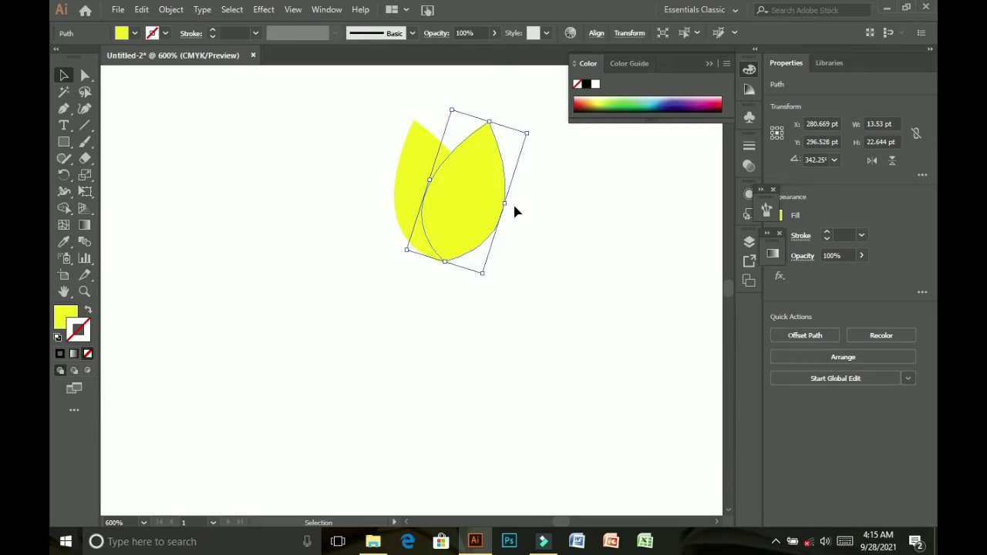
- Rotate the right petal slightly counterclockwise to line its base up with the left petal's base
left_click(554, 249)
left_click(463, 231)
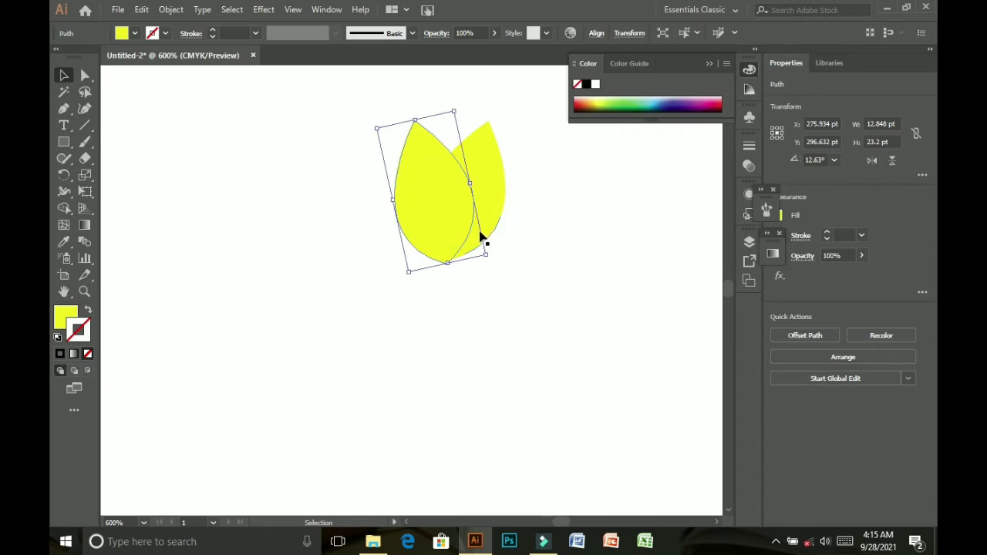
left_click_drag(492, 230, 401, 249)
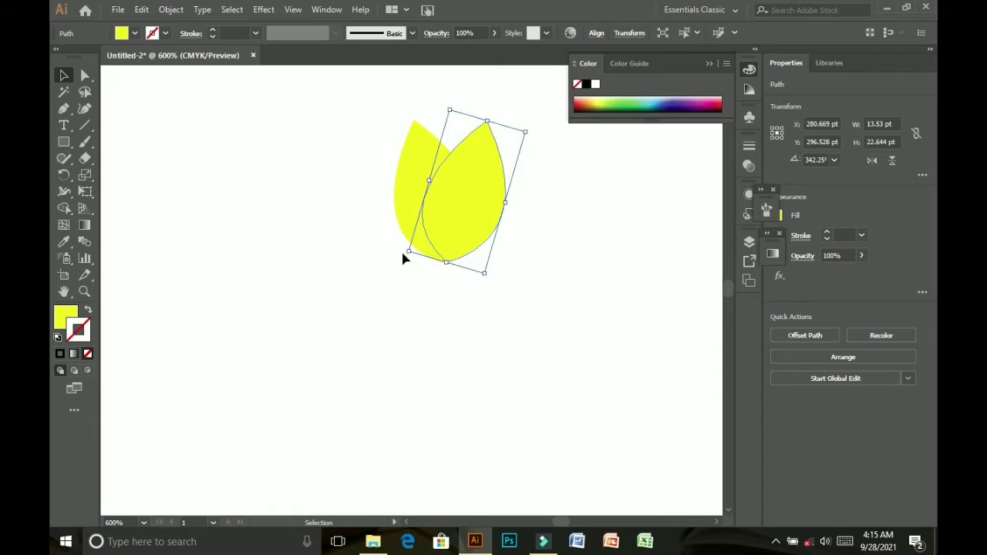
- Try shifting the right petal 1 pt down and back up against the base of the left petal
left_click(585, 268)
left_click(485, 242)
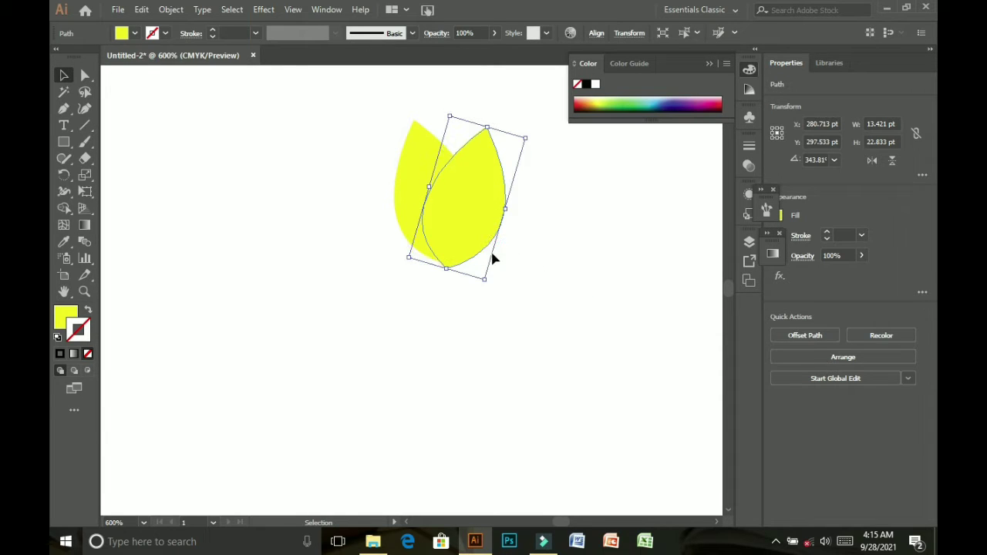
key("a")
key("ctrl+equal")
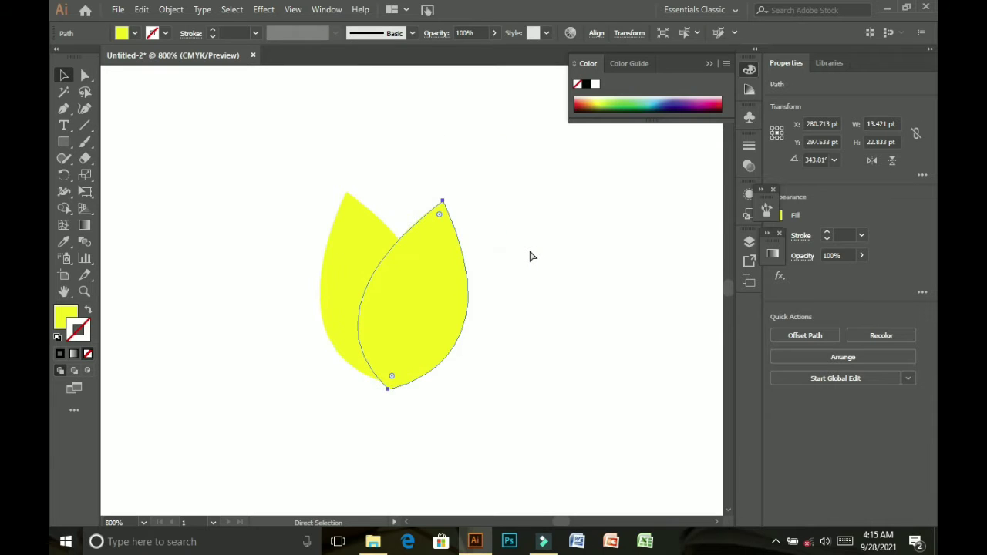
key("v")
left_click(486, 463)
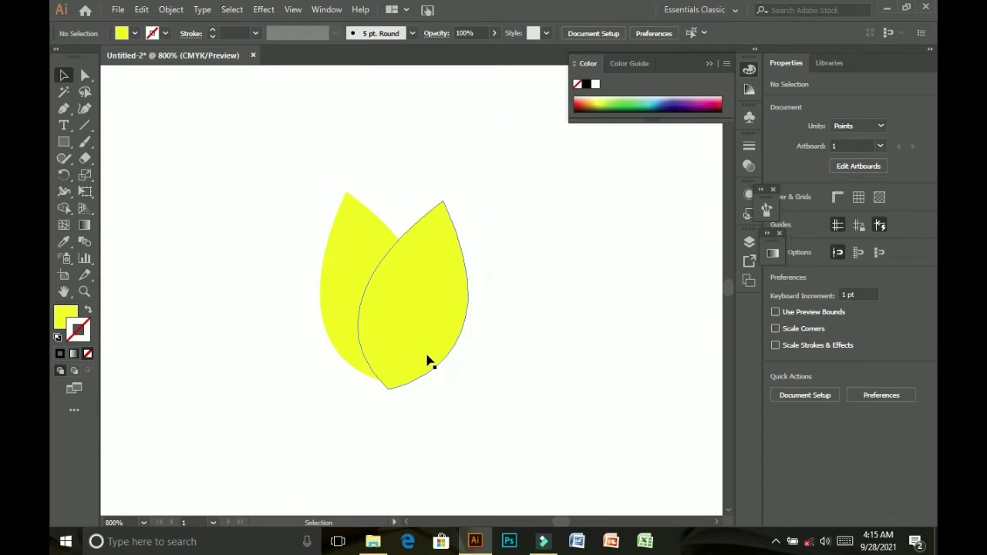
left_click(426, 356)
key("Up")
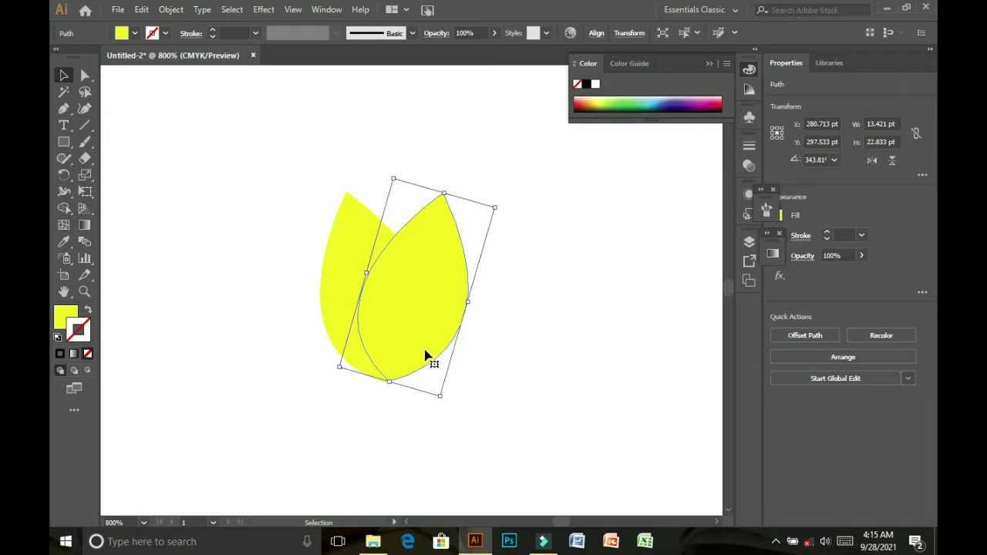
left_click(400, 417)
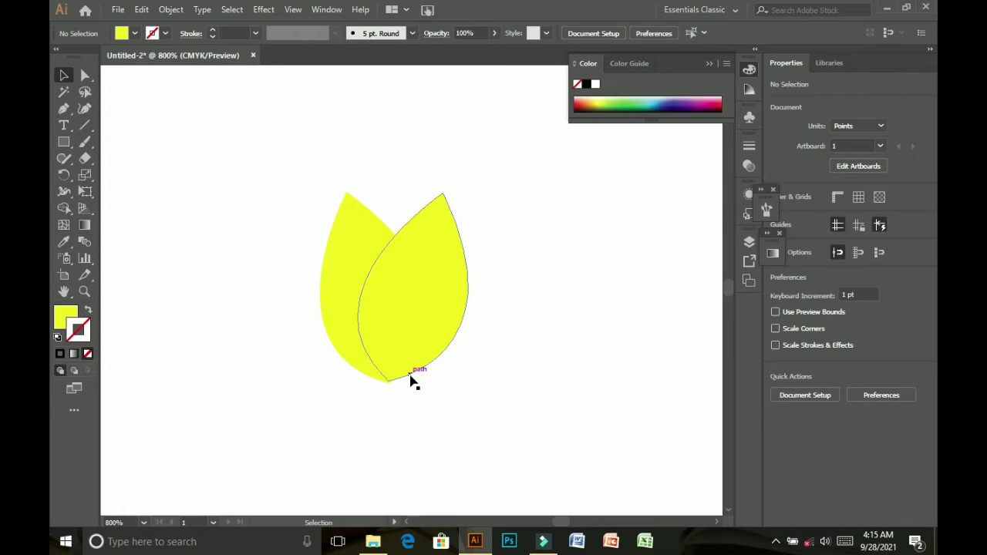
- Lower the right petal slightly to Y about 296.63 pt so its base meets the left petal's base
left_click(412, 378)
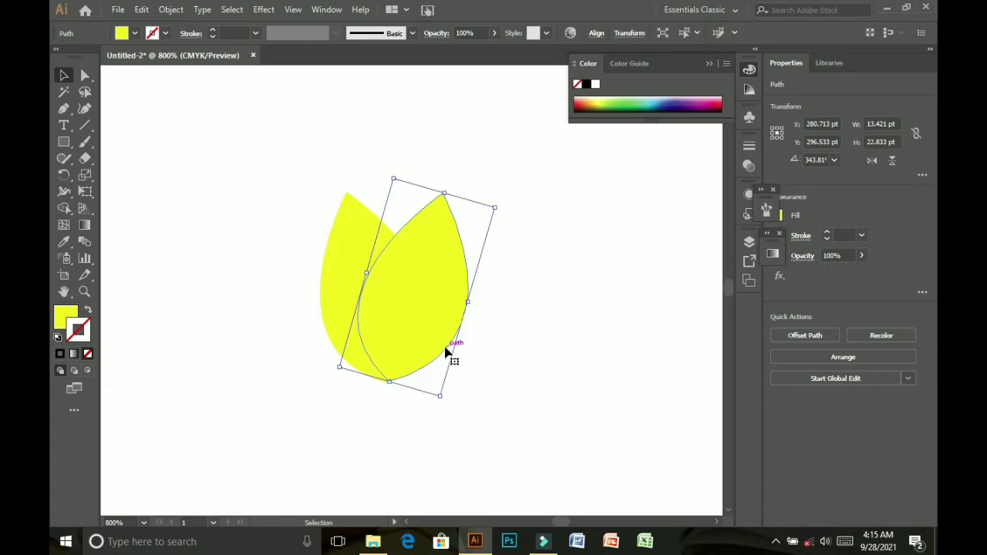
left_click_drag(447, 347, 445, 356)
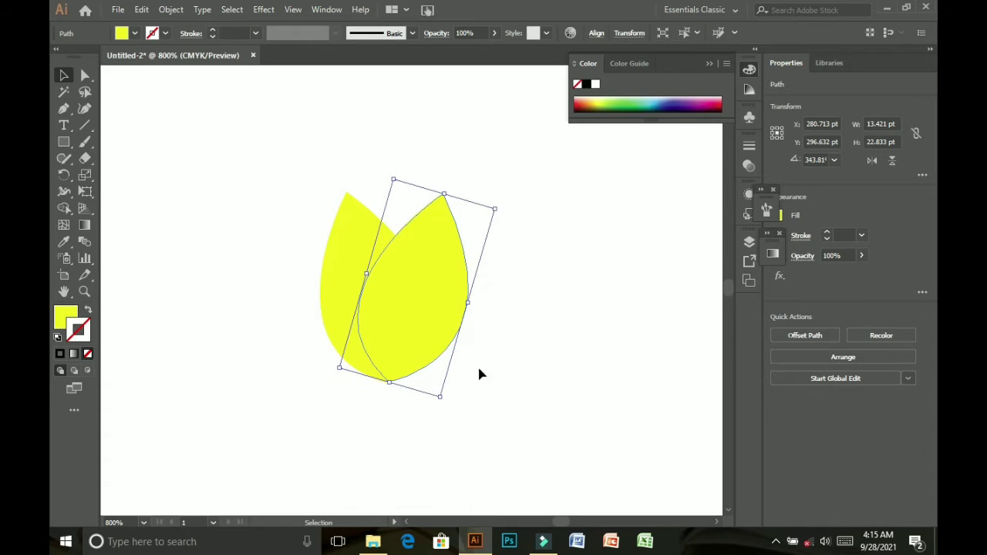
left_click(493, 377)
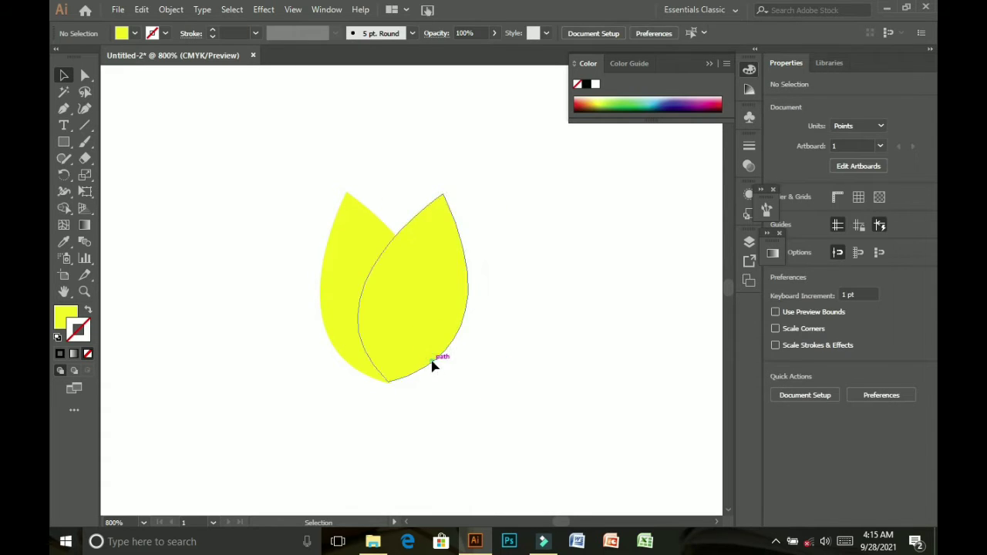
left_click(432, 367)
left_click_drag(416, 372, 420, 378)
left_click(473, 379)
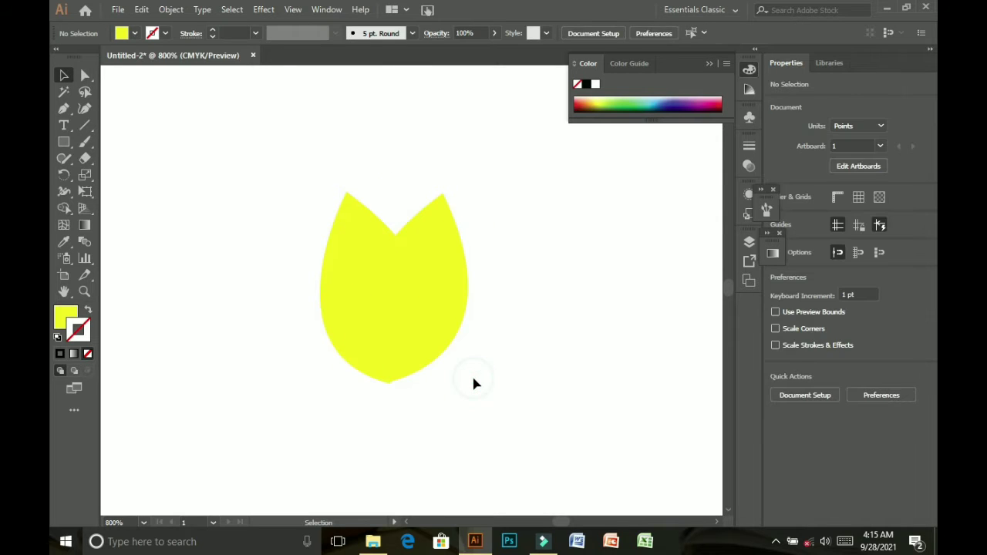
- Rotate the left petal to about 14.34° and fine-tune its position so its base meets the right petal's
left_click(392, 370)
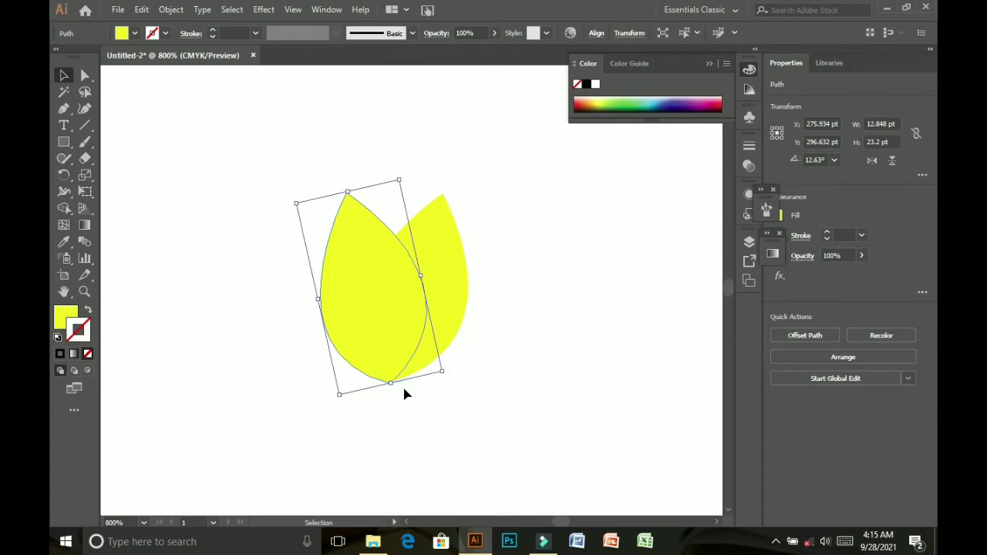
left_click_drag(445, 376, 449, 379)
left_click(443, 398)
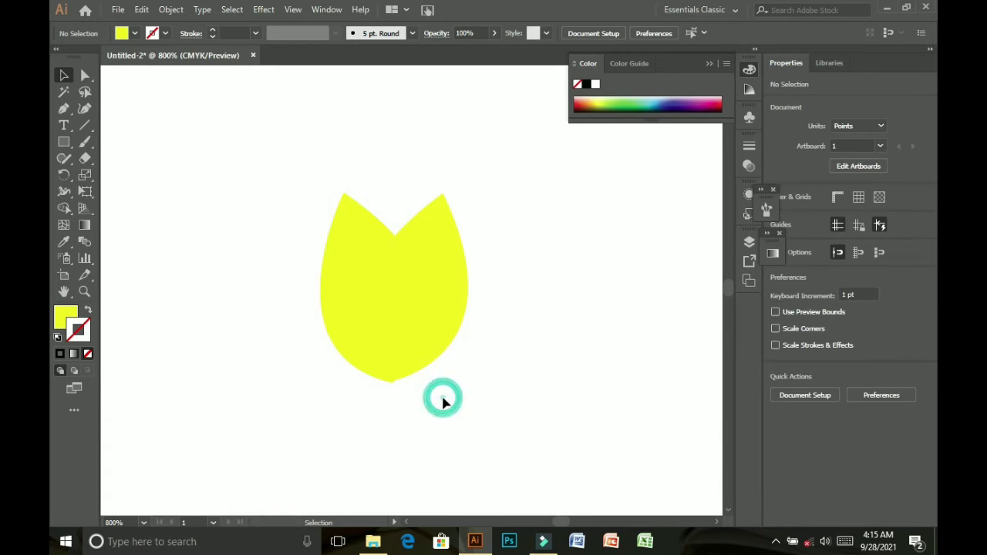
left_click(395, 378)
key("Up")
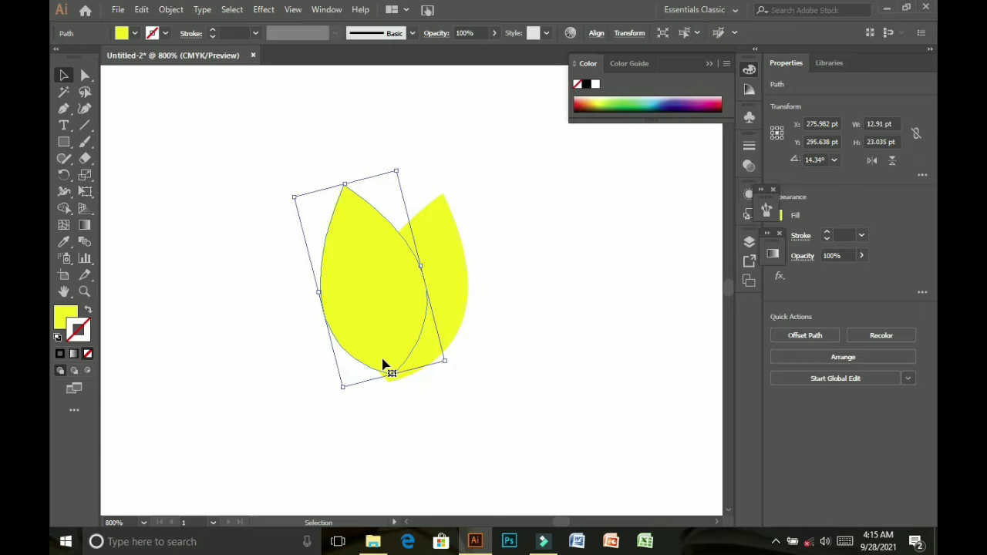
key("Down")
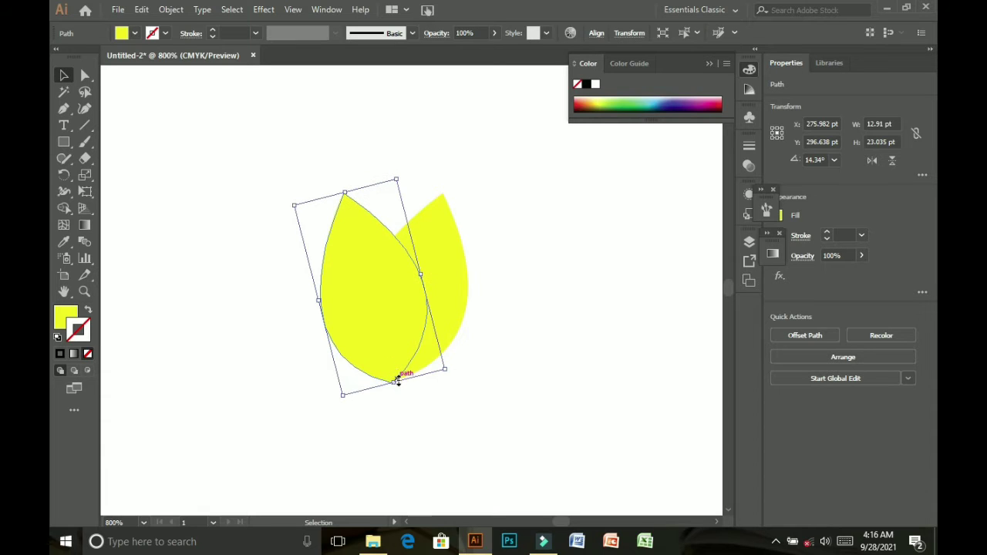
left_click(394, 380)
left_click_drag(394, 381, 393, 381)
left_click(479, 399)
- Rotate the right petal to about 347.4° so it mirrors the left petal more evenly
key("ctrl+minus")
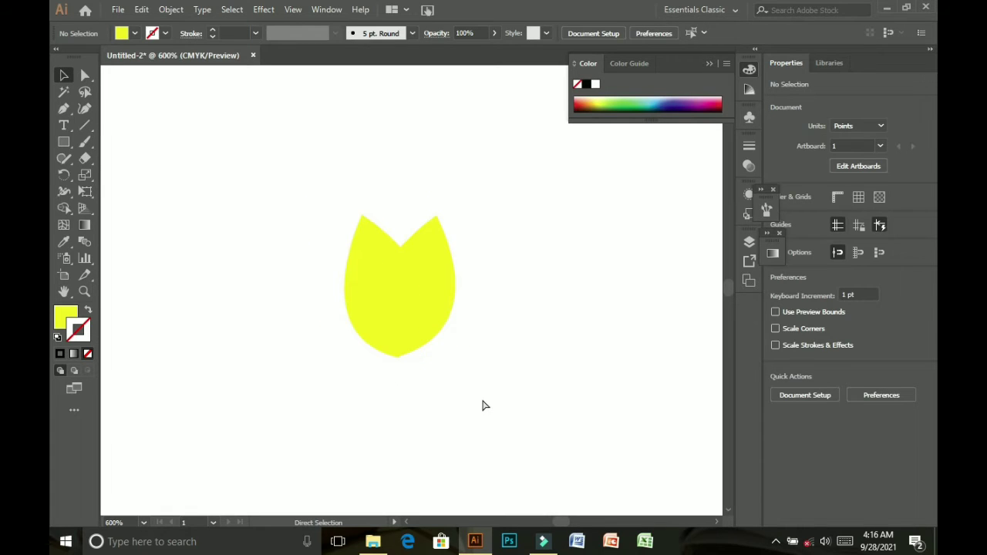
key("ctrl+minus")
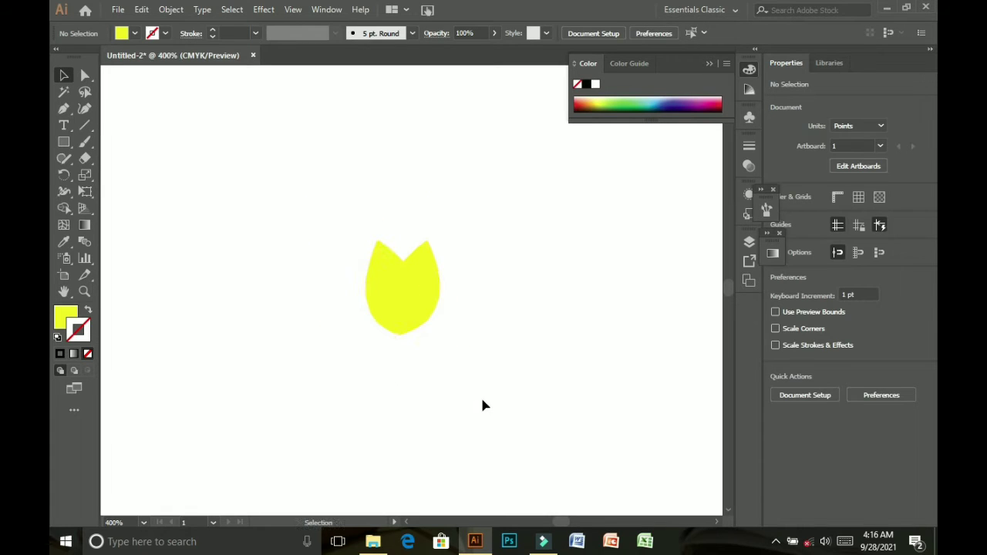
left_click(422, 317)
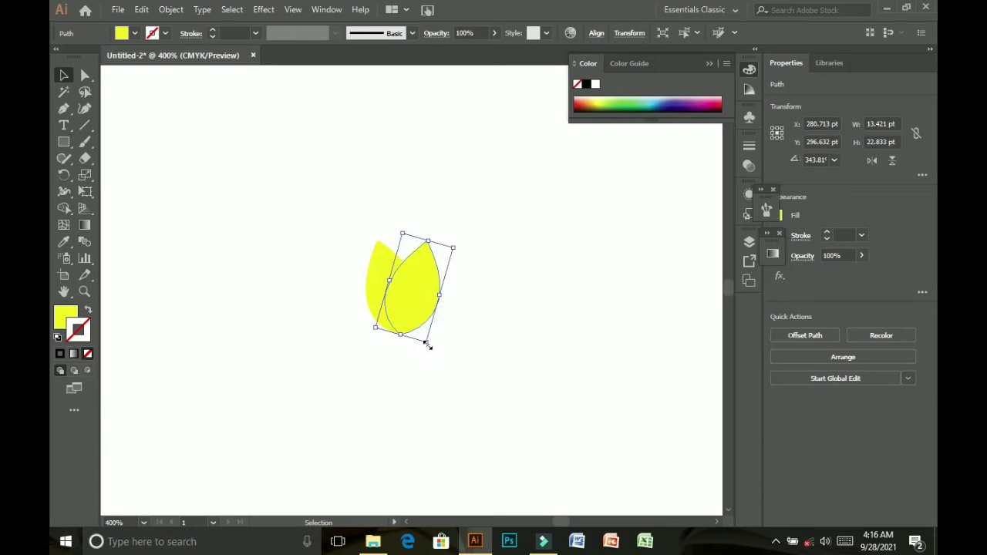
left_click_drag(431, 350, 435, 354)
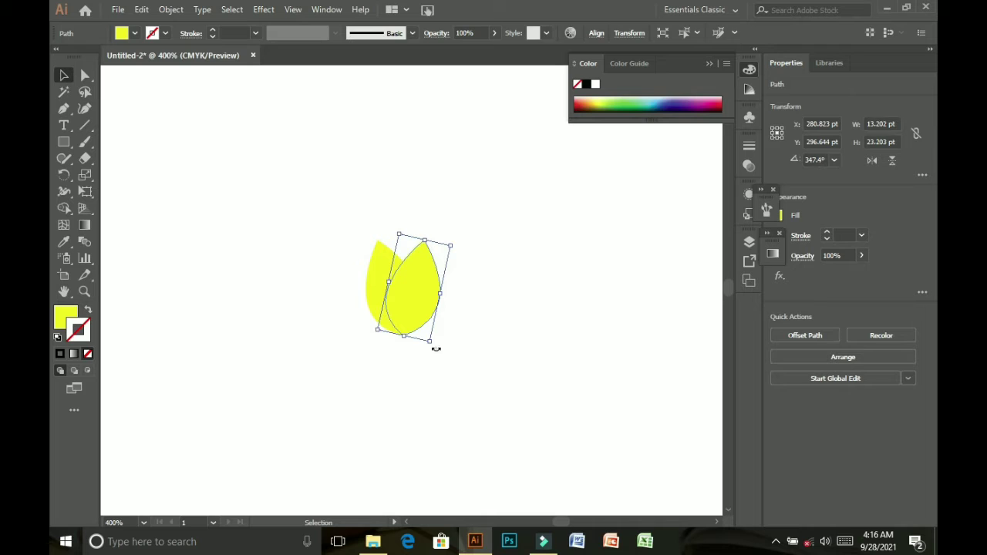
left_click(435, 349)
left_click(468, 353)
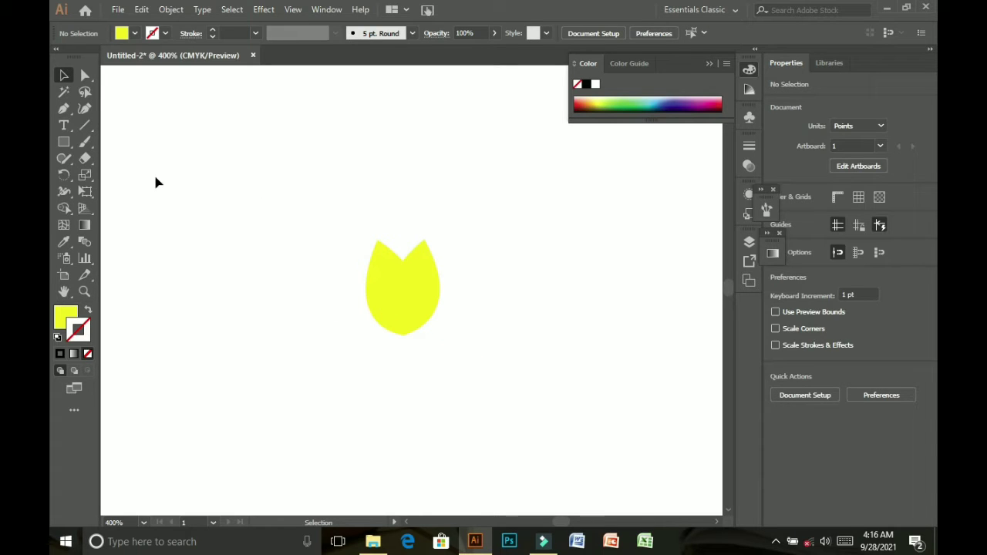
- Draw a circle about 8.33 pt in diameter above the petals with the Ellipse tool
left_click(82, 142)
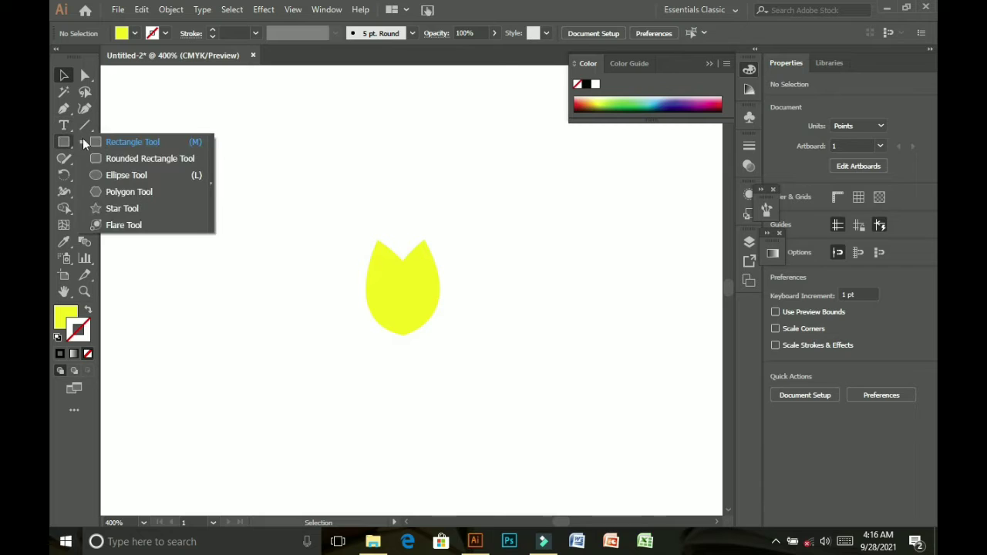
left_click(127, 175)
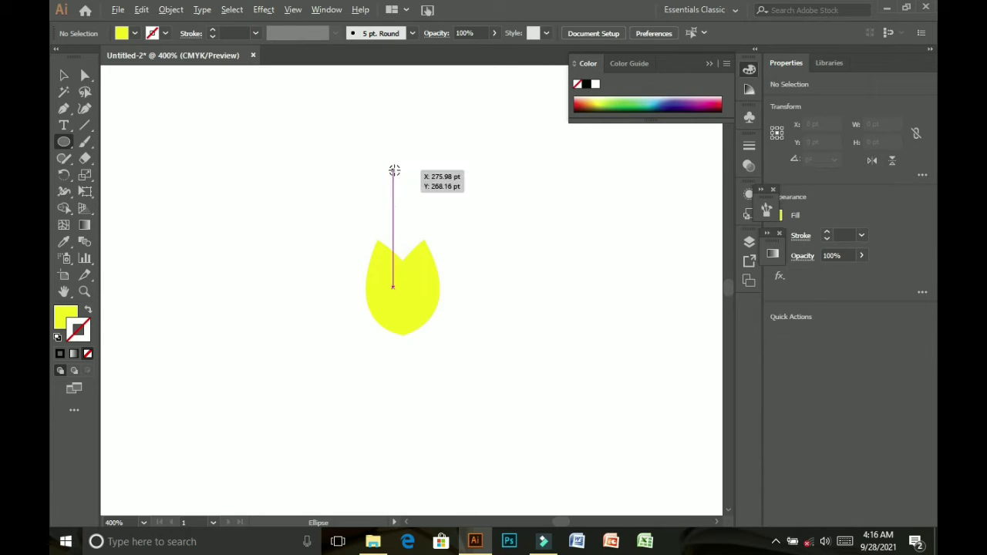
left_click_drag(394, 171, 409, 184)
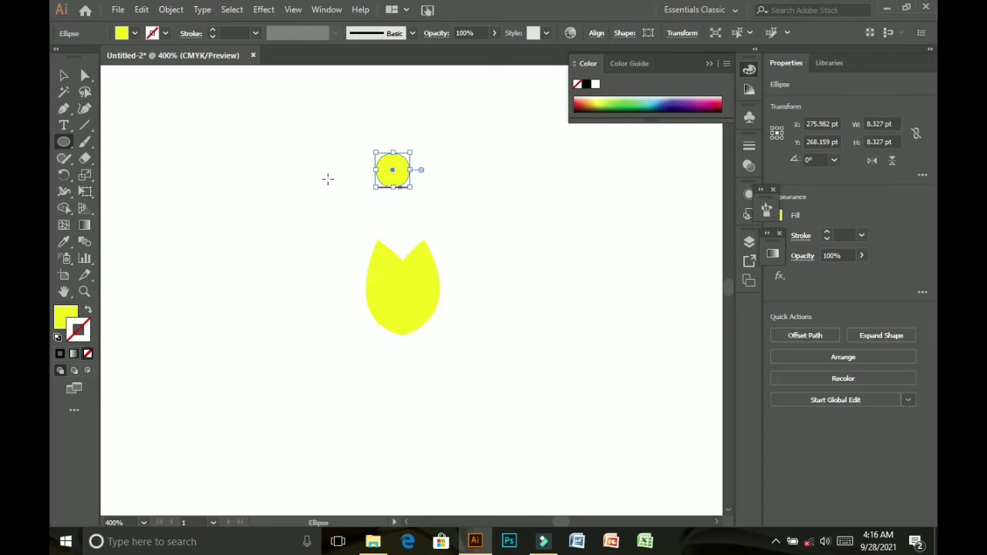
left_click(65, 78)
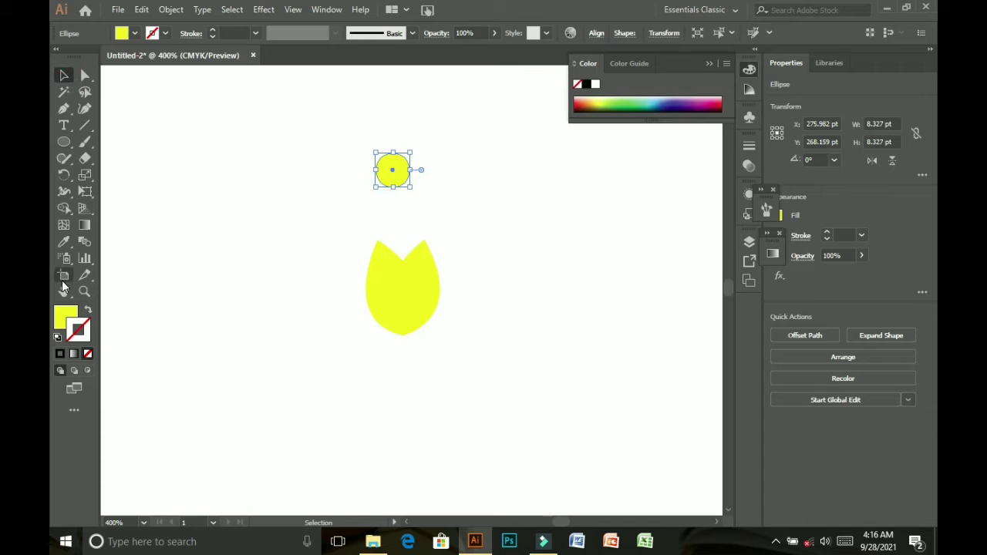
- Fill the circle with orange F96806
double_click(67, 314)
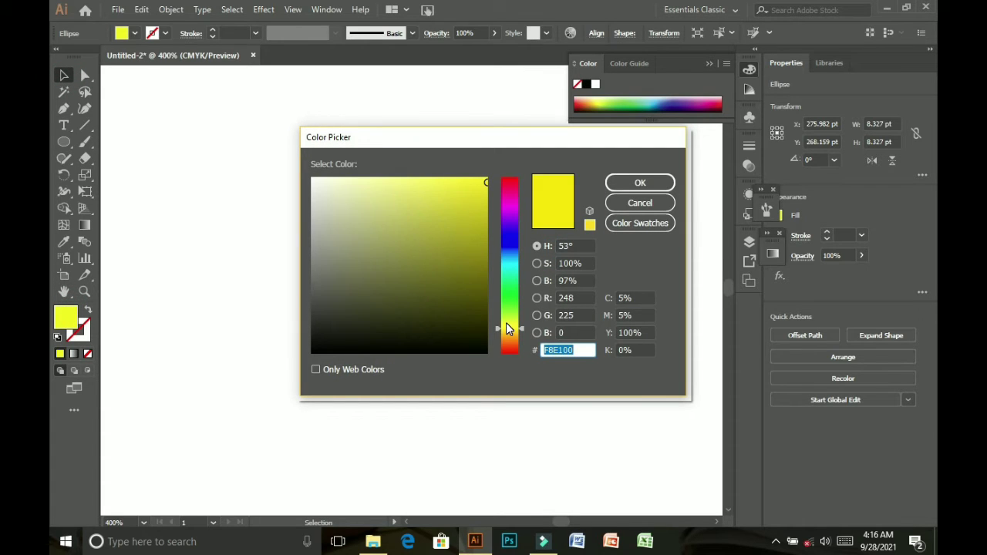
left_click_drag(507, 329, 510, 346)
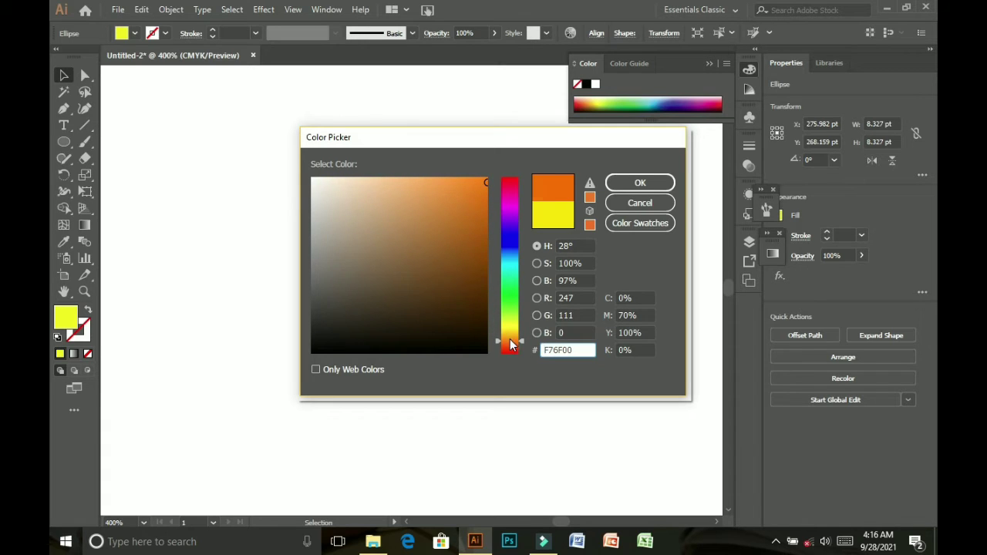
left_click(509, 347)
left_click(483, 180)
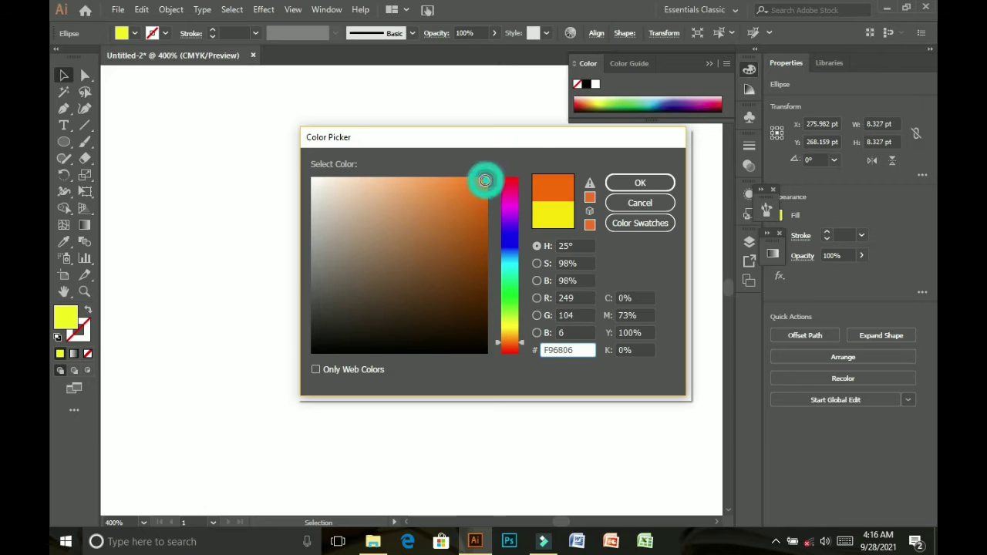
left_click(648, 187)
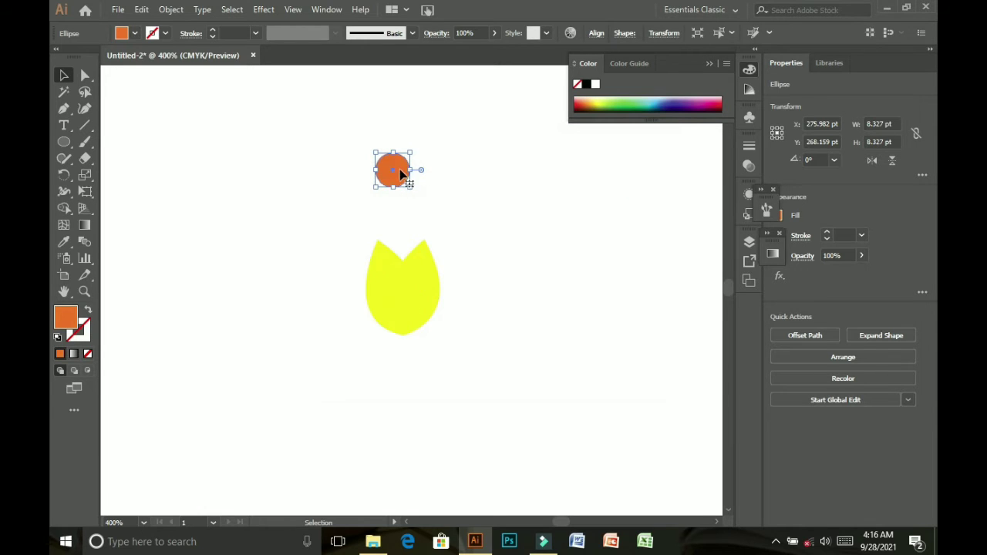
- Move the orange circle between the two petal tips and send it to the back behind the petals
left_click_drag(399, 174, 411, 261)
right_click(412, 261)
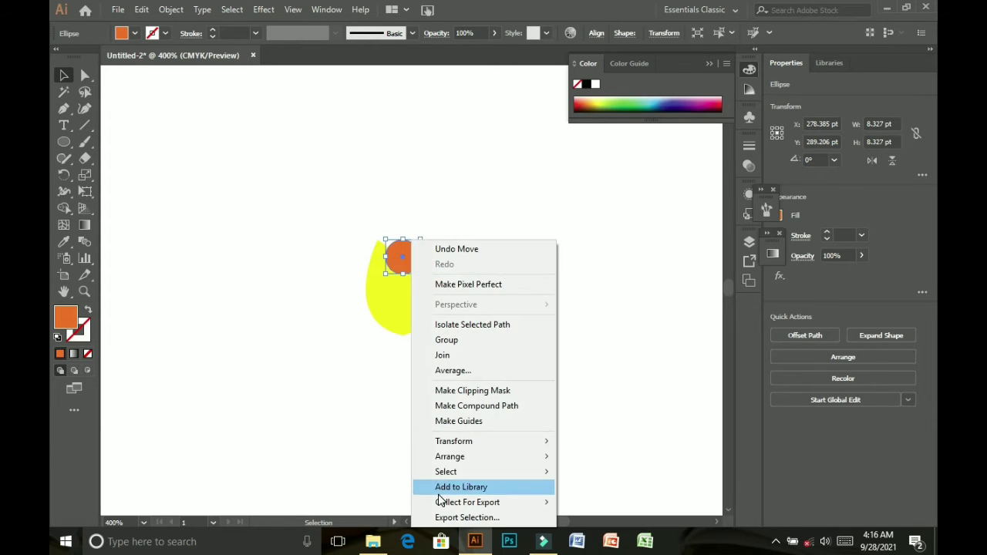
mouse_move(458, 455)
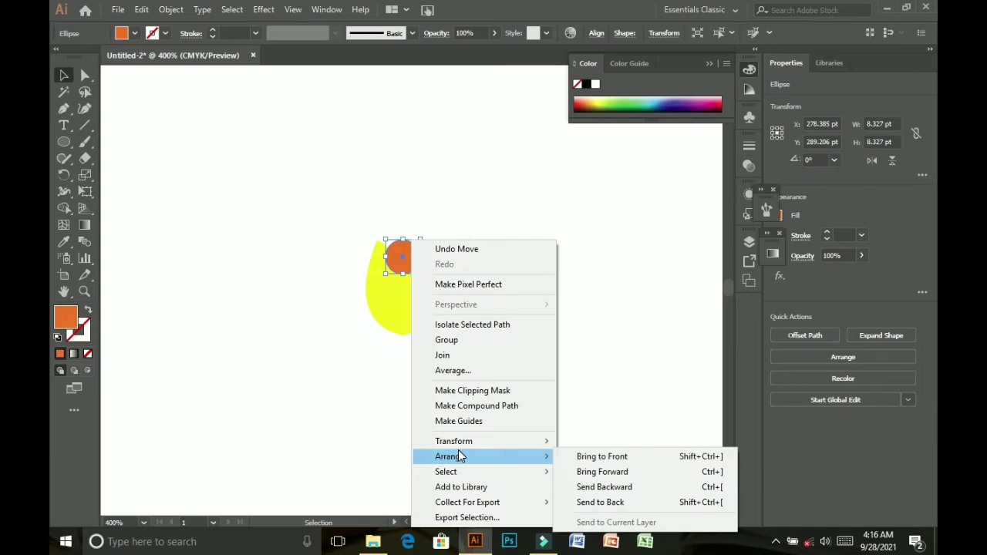
left_click(601, 502)
left_click(473, 375)
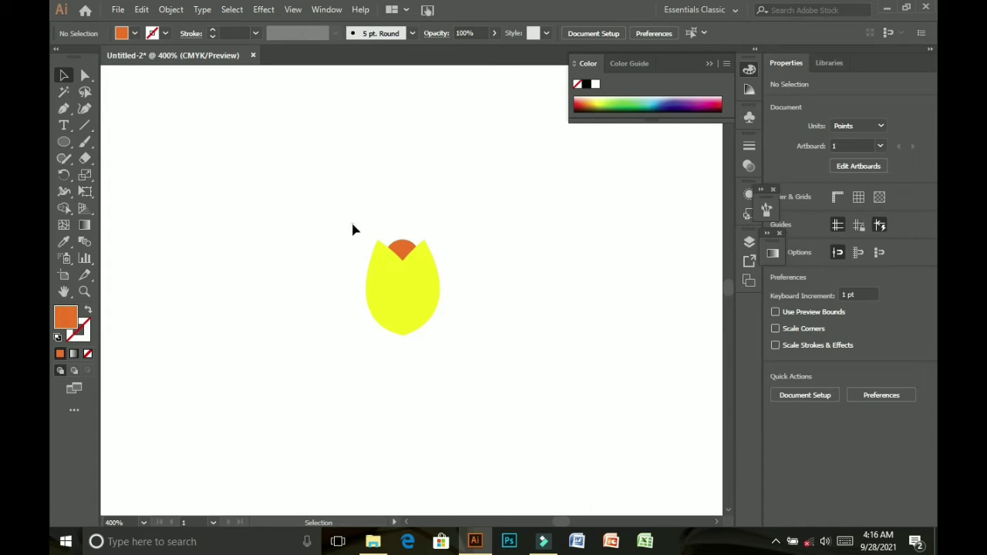
- Squash the whole flower, petals and circle together, to a height of about 21.3 pt
left_click_drag(352, 227, 479, 396)
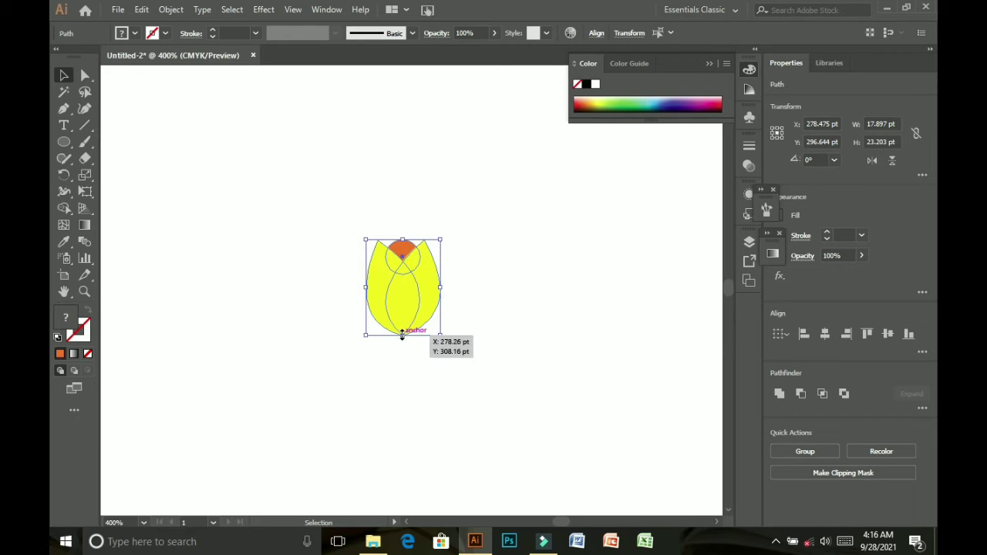
left_click_drag(402, 335, 402, 327)
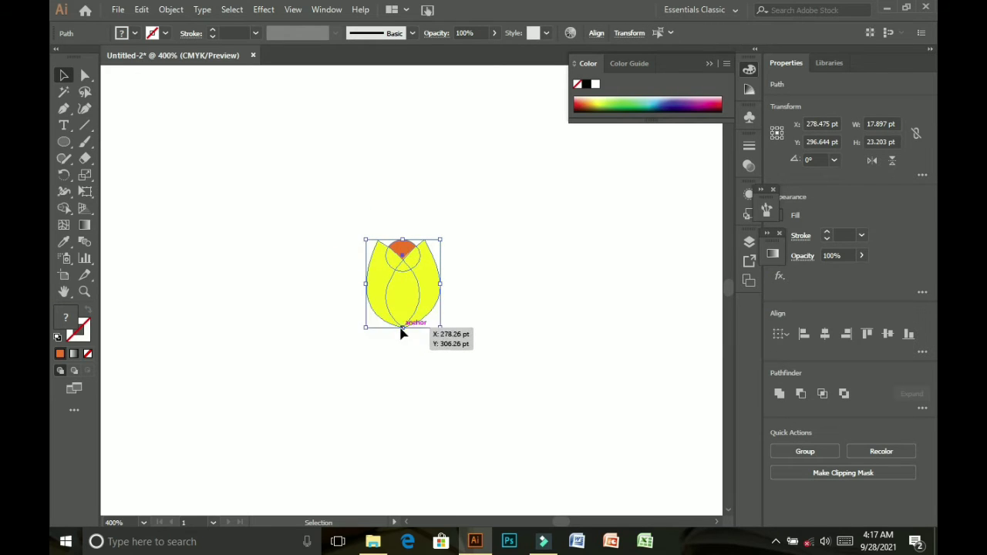
left_click(420, 349)
- Group the petals and circle, and place a copy of the group about 22 pt to the left of the original
left_click_drag(314, 218, 410, 306)
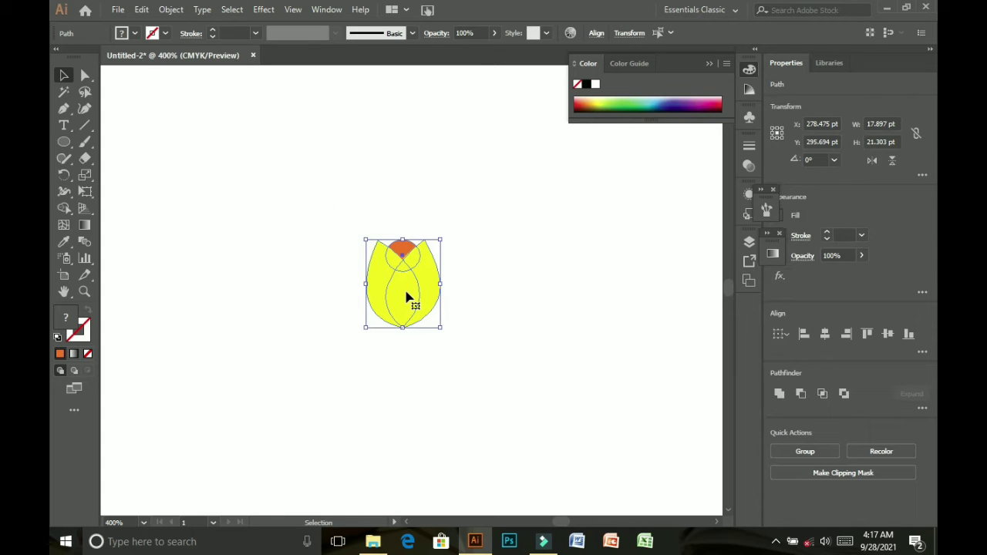
right_click(408, 299)
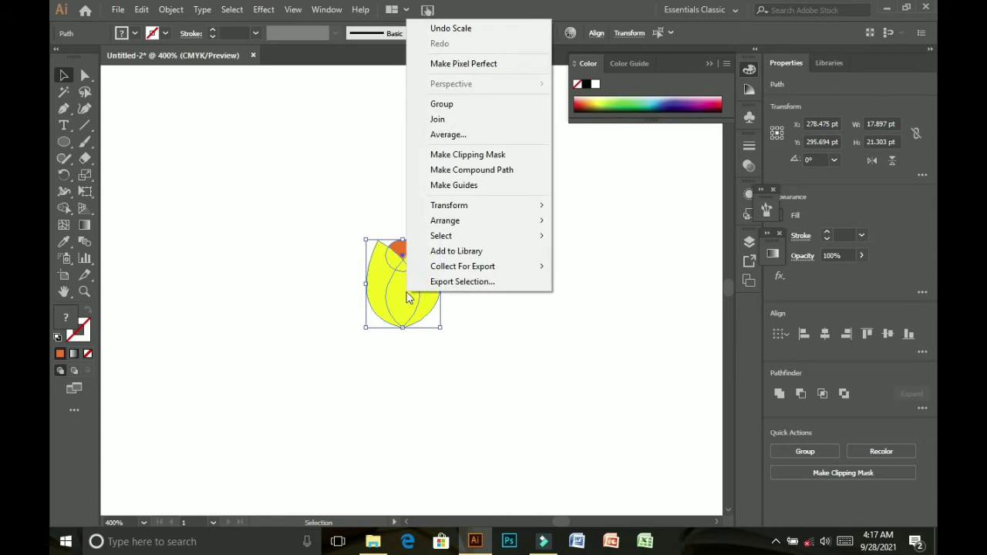
left_click(473, 105)
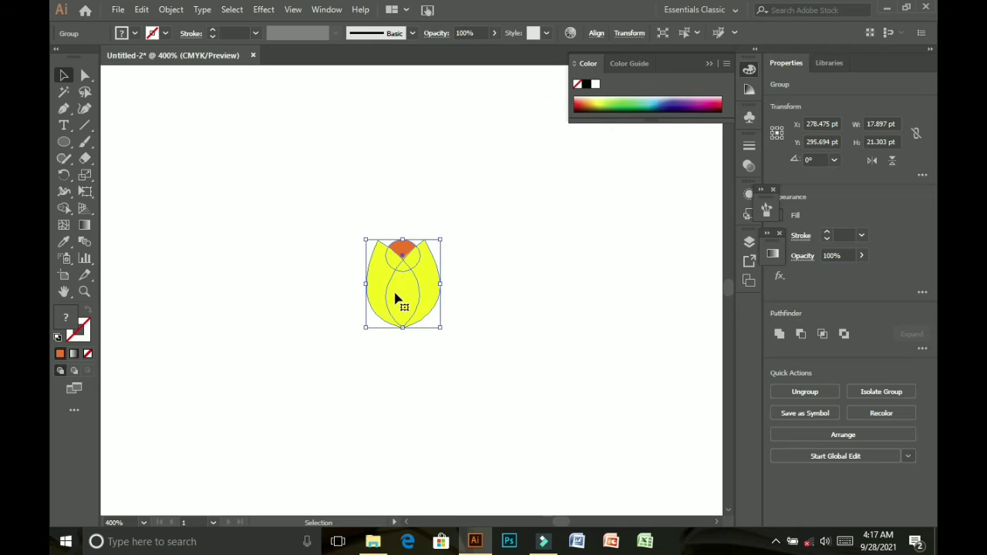
left_click_drag(395, 298, 306, 294)
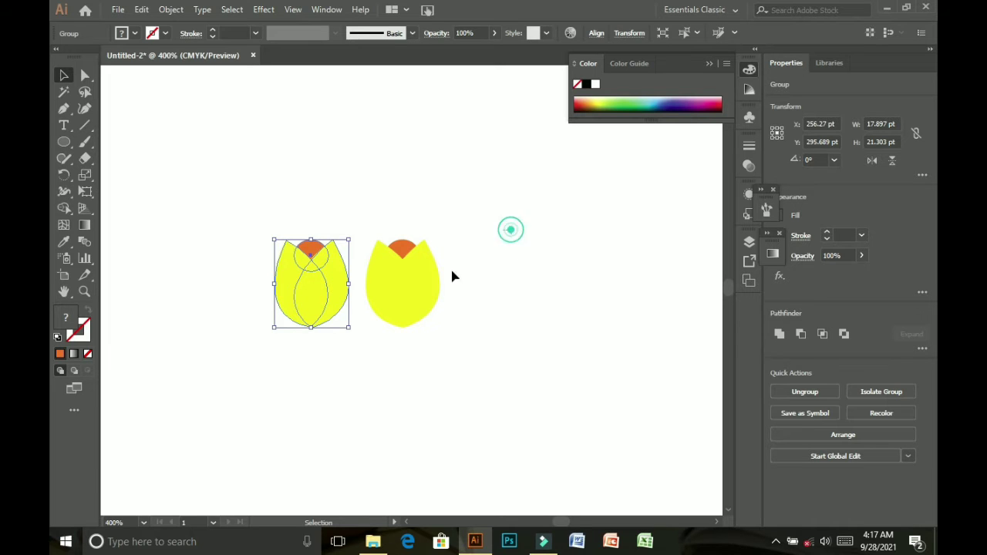
- Move the right flower about 9 pt farther from the left flower and slightly upward
left_click(399, 310)
left_click_drag(399, 288, 430, 285)
left_click(458, 382)
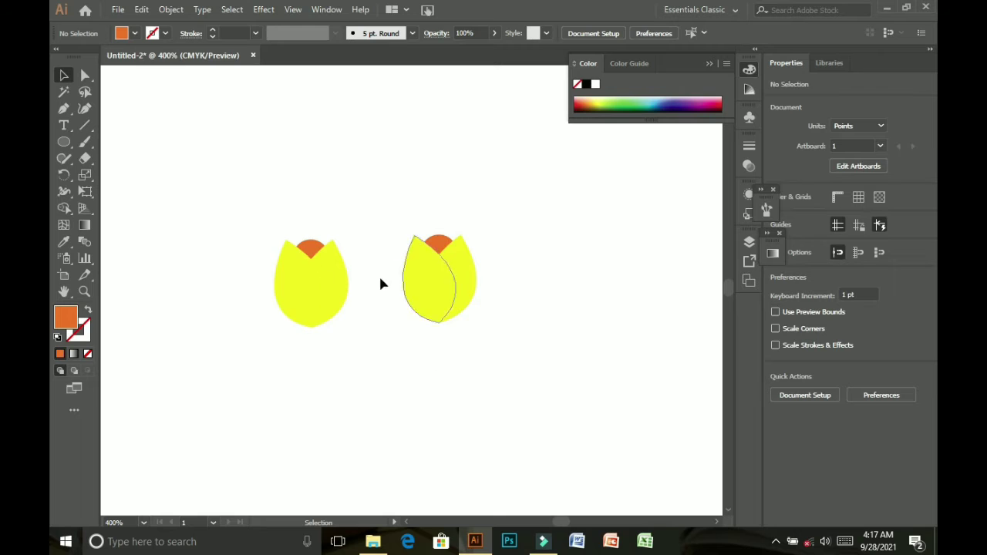
- Draw a curved stem about 43 pt long with the Pen tool, running down from the right flower's base and bowing outward
left_click(64, 110)
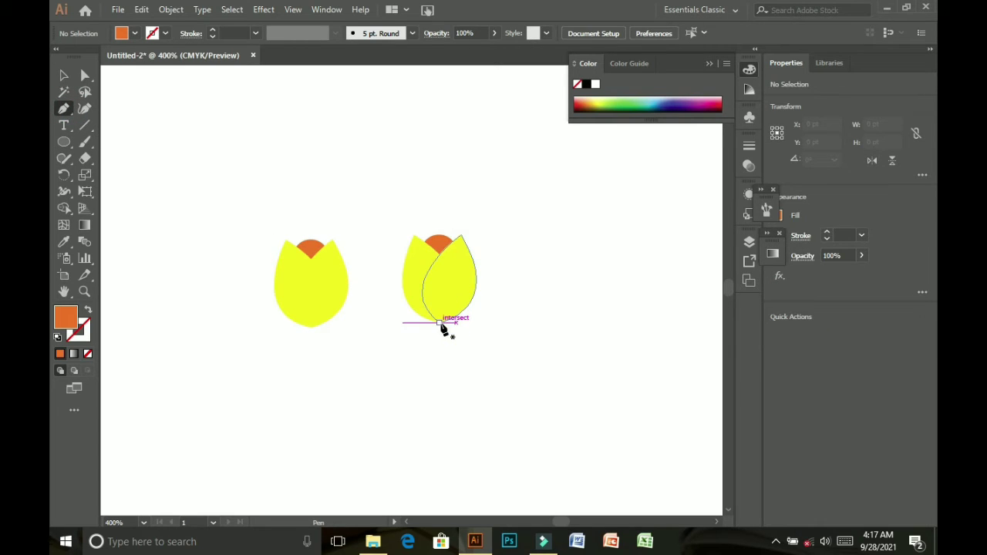
left_click(441, 325)
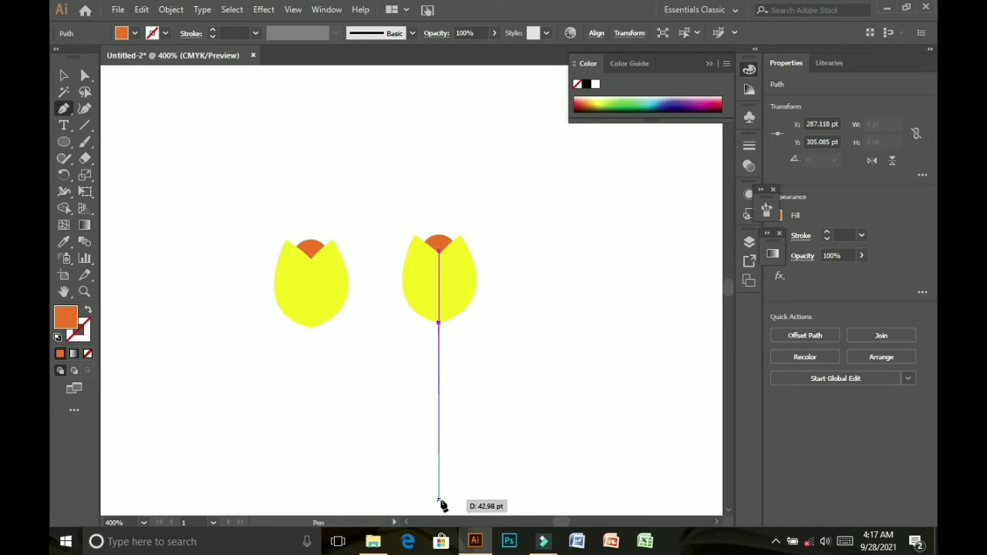
left_click_drag(441, 503, 396, 328)
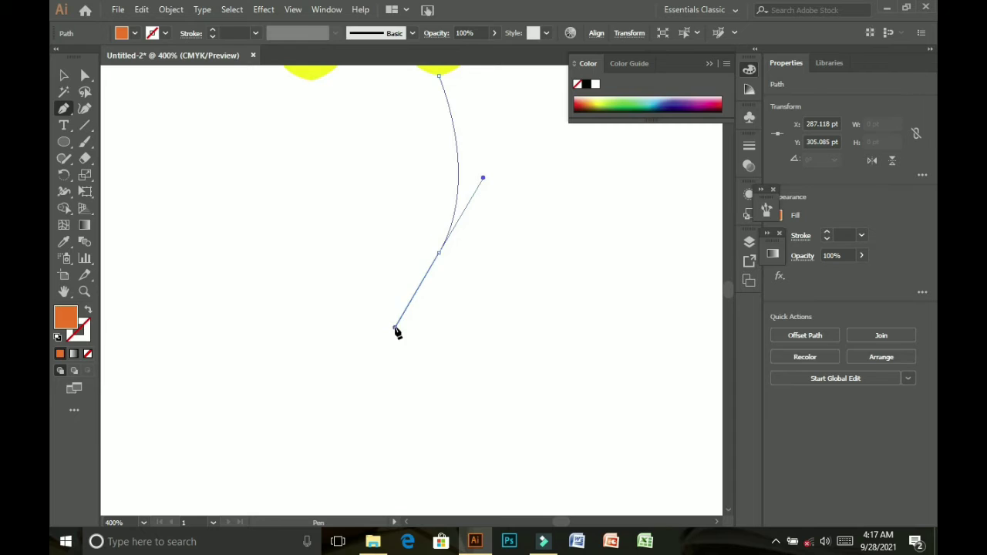
left_click(439, 255)
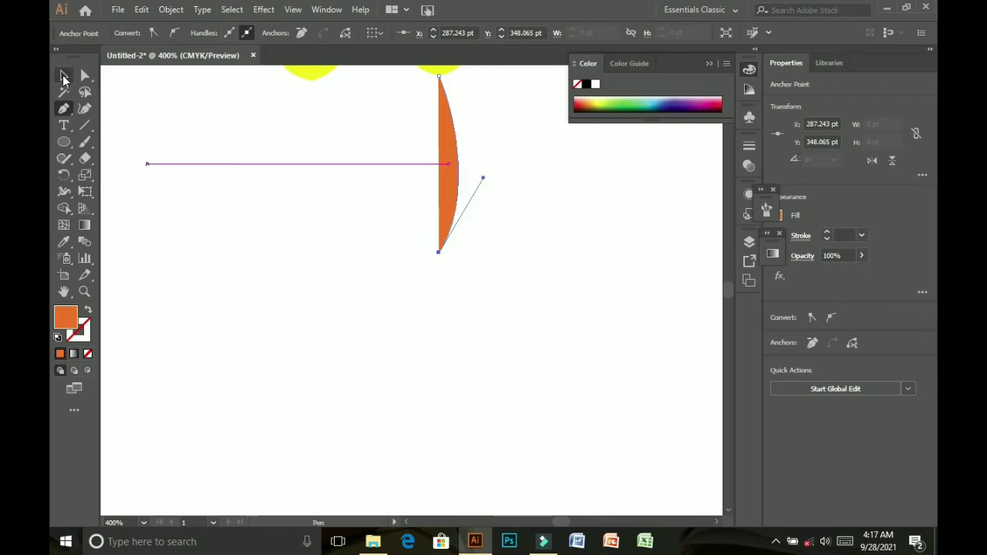
left_click(64, 77)
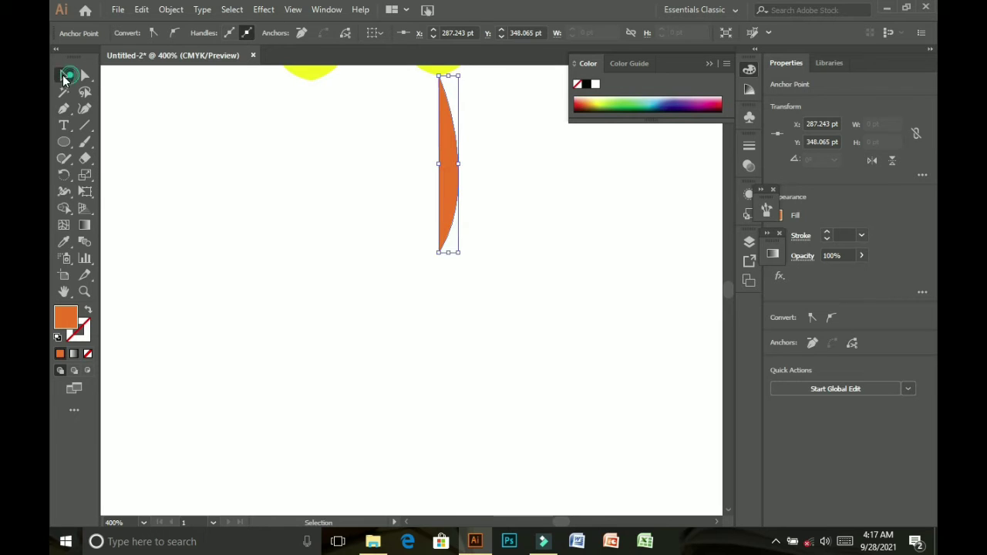
- Swap the stem's fill to its stroke and set the stroke colour to black 020202
left_click(87, 312)
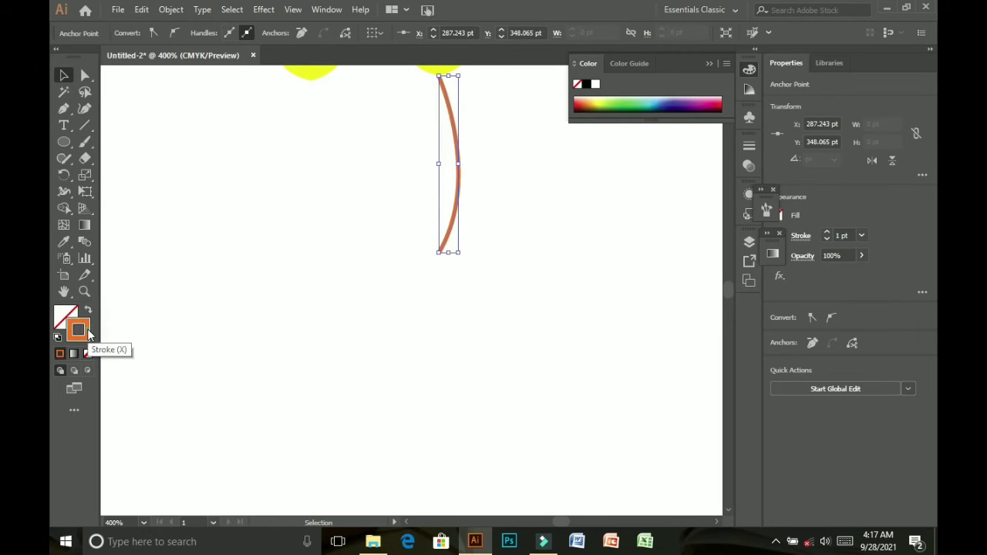
double_click(77, 328)
left_click(317, 347)
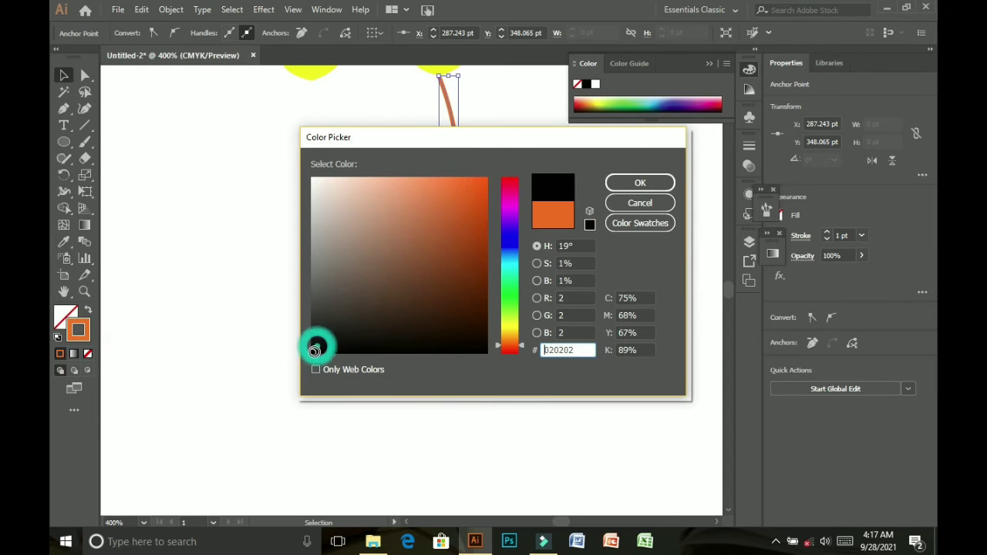
left_click(640, 185)
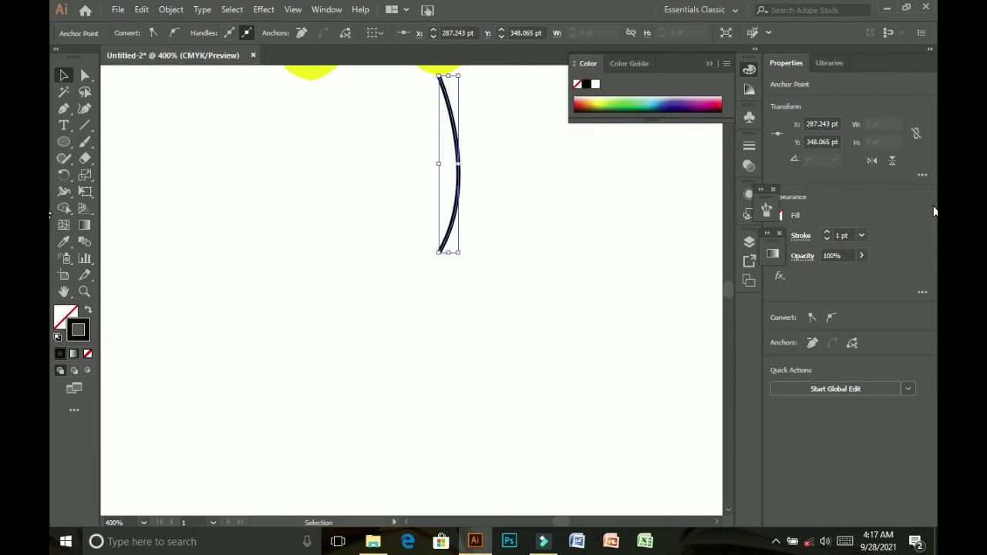
left_click(861, 237)
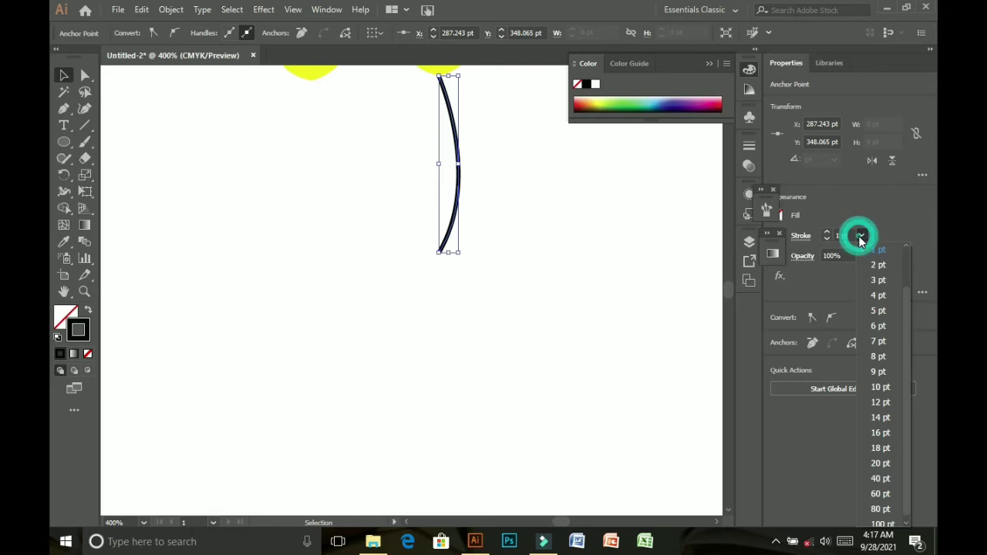
left_click(604, 261)
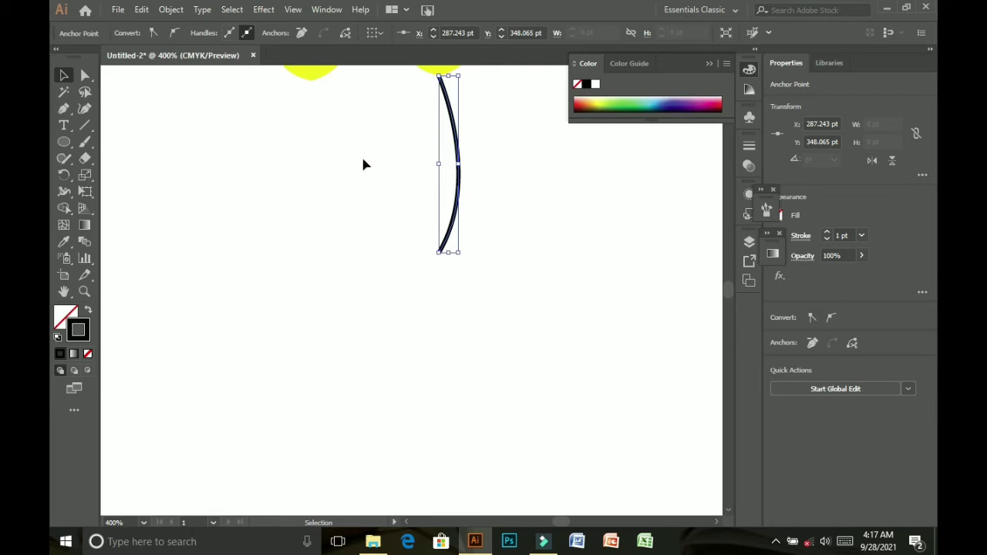
- Extend the stem by nudging its lower end point down a total of 4 pt
key("Up")
key("Up")
key("Down")
key("Down")
key("Down")
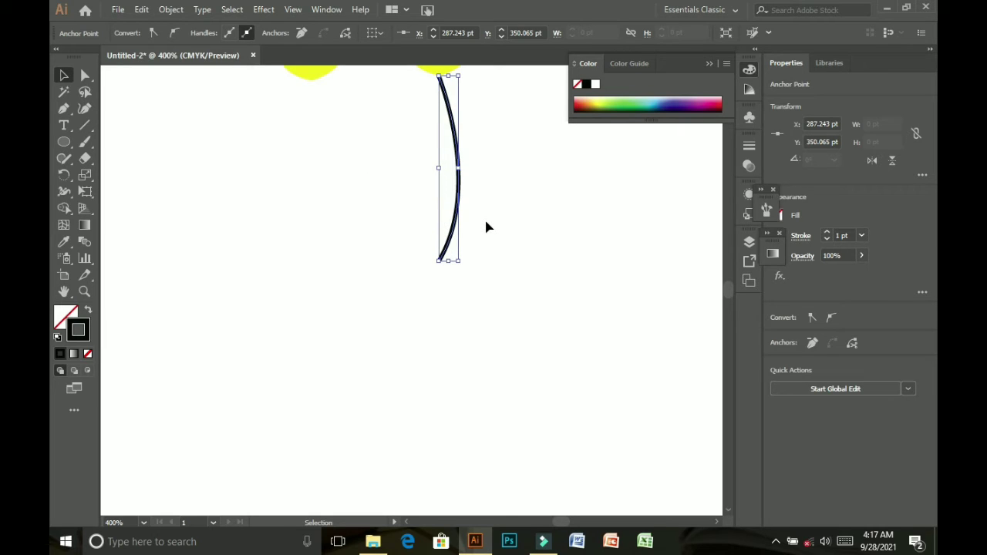
key("Down")
key("Down")
key("ctrl+minus")
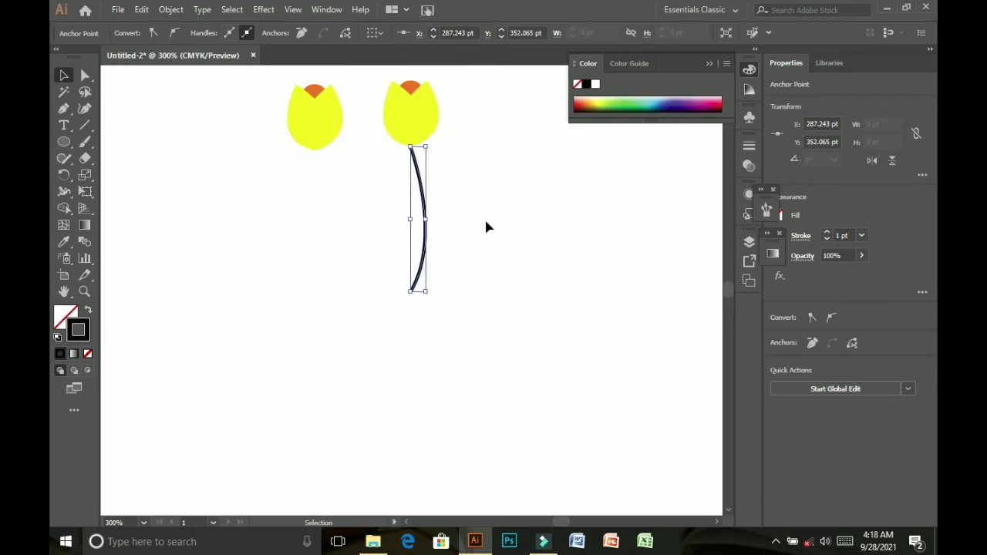
- Create a mirrored copy of the stem by reflecting it across the vertical axis
right_click(424, 198)
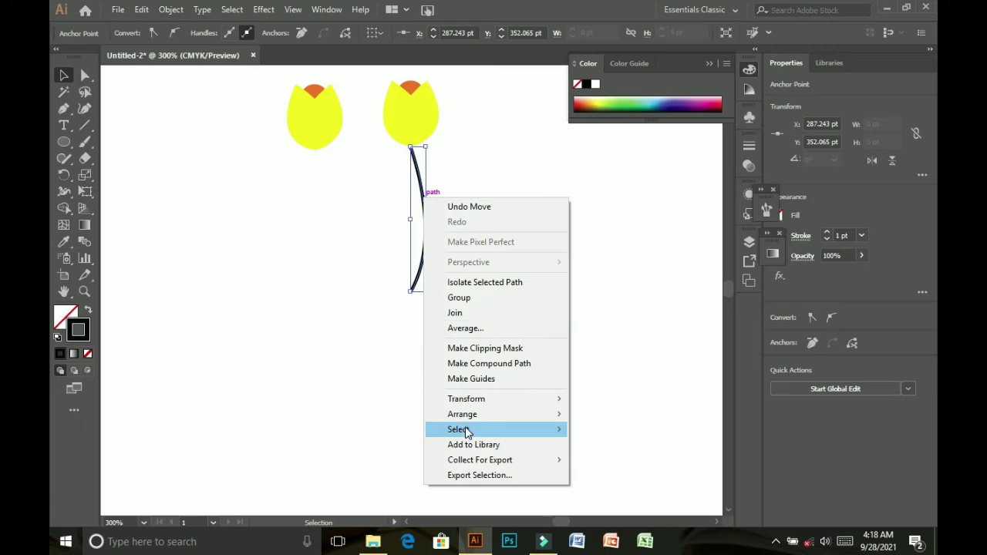
mouse_move(469, 401)
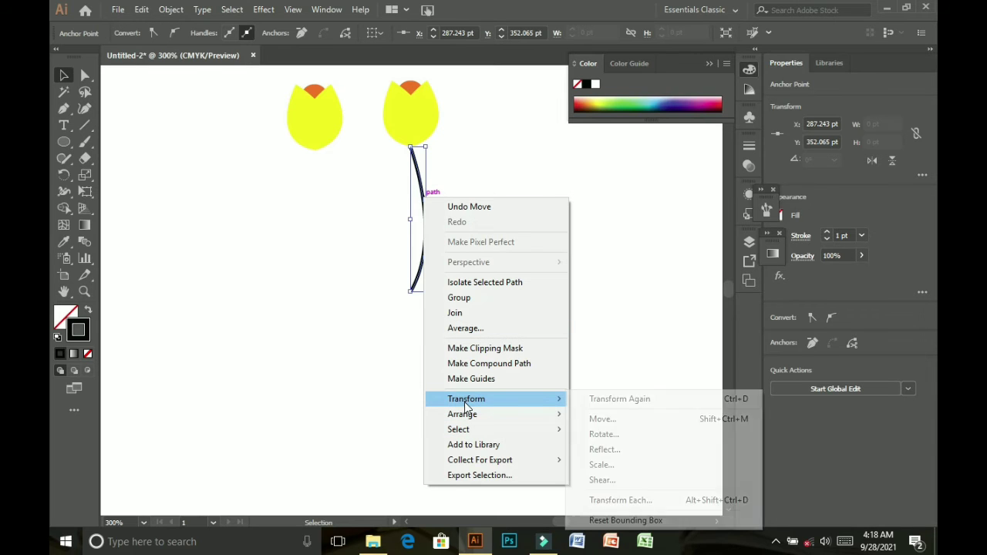
left_click(605, 449)
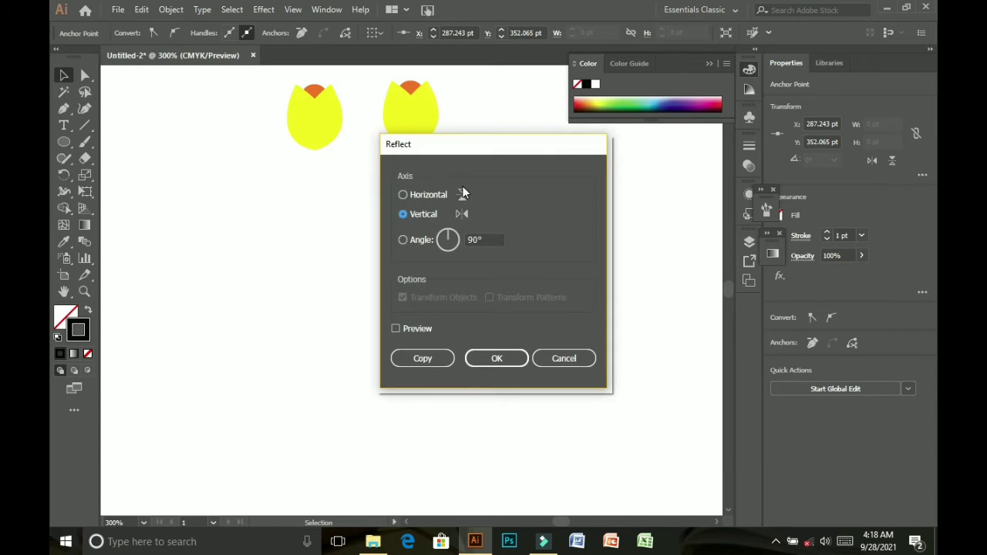
left_click(455, 214)
left_click(454, 213)
left_click(395, 329)
left_click(421, 359)
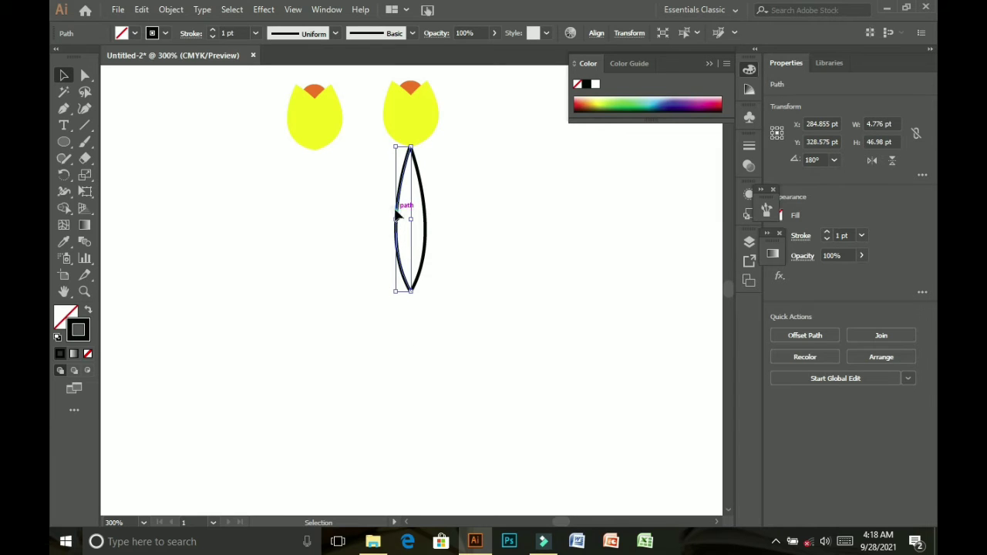
- Place the mirrored stem under the left flower, send it to the back, and nudge it 1 pt to the right
left_click_drag(398, 218, 308, 208)
right_click(308, 208)
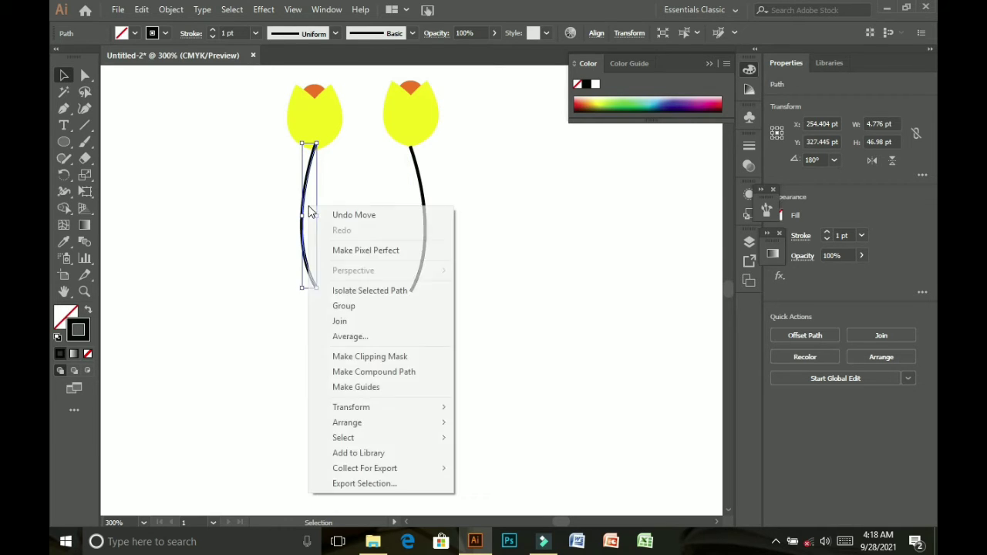
mouse_move(355, 423)
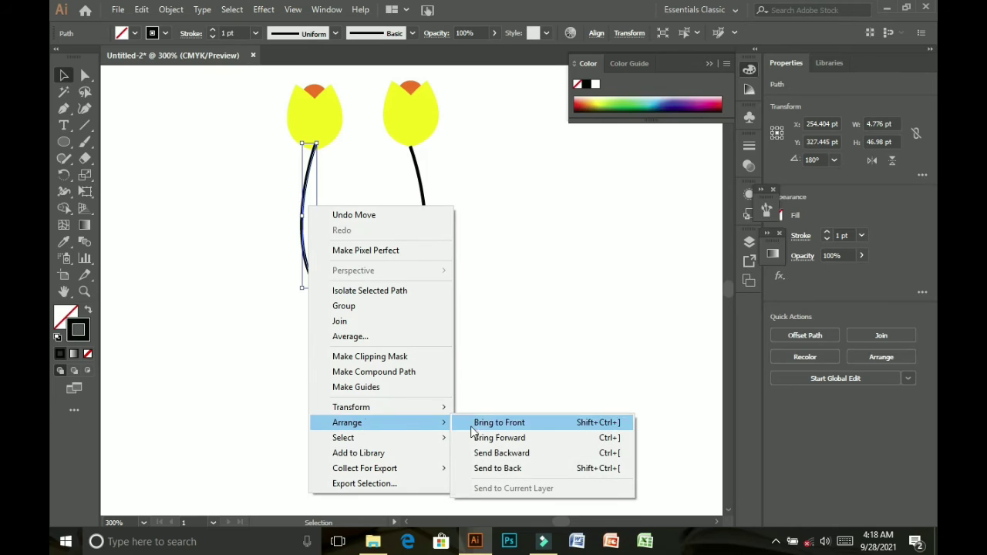
left_click(498, 469)
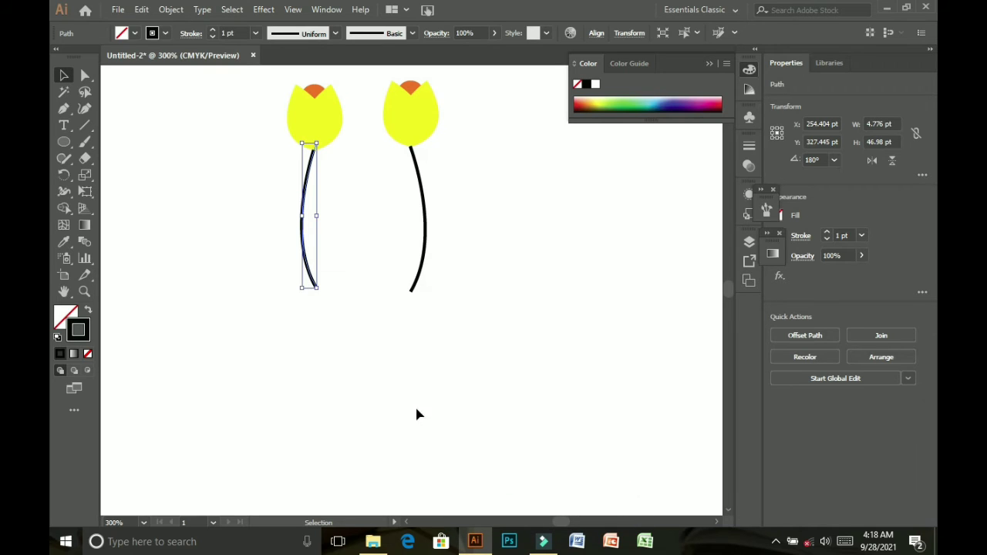
key("Right")
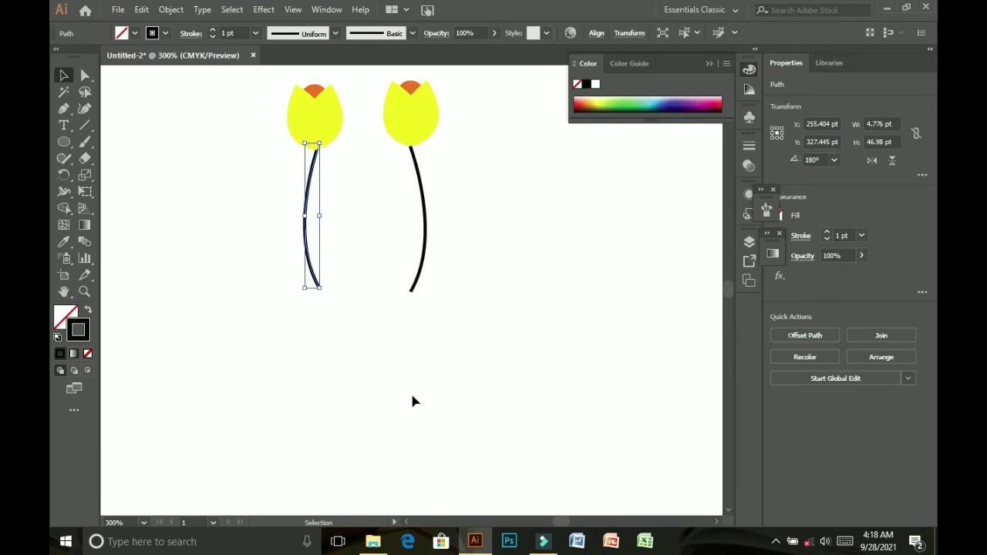
- Move the right stem up so its top overlaps the right flower's base, and send it to the back
left_click(423, 205)
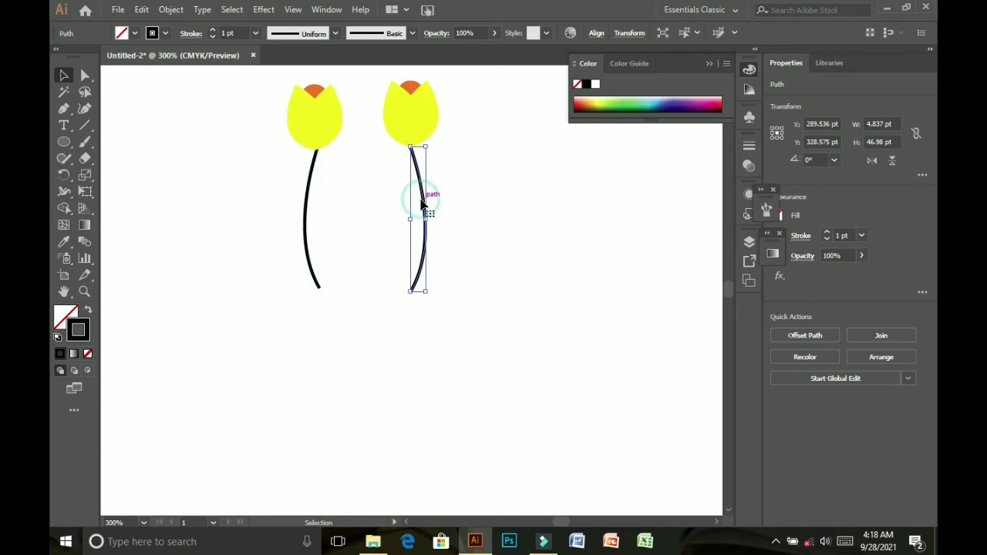
left_click_drag(418, 159, 414, 150)
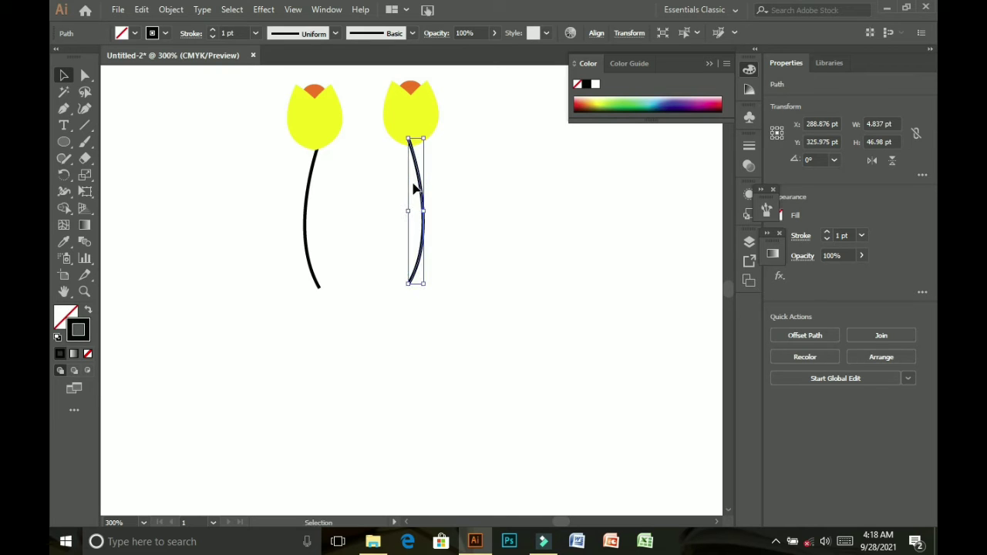
right_click(413, 188)
mouse_move(472, 400)
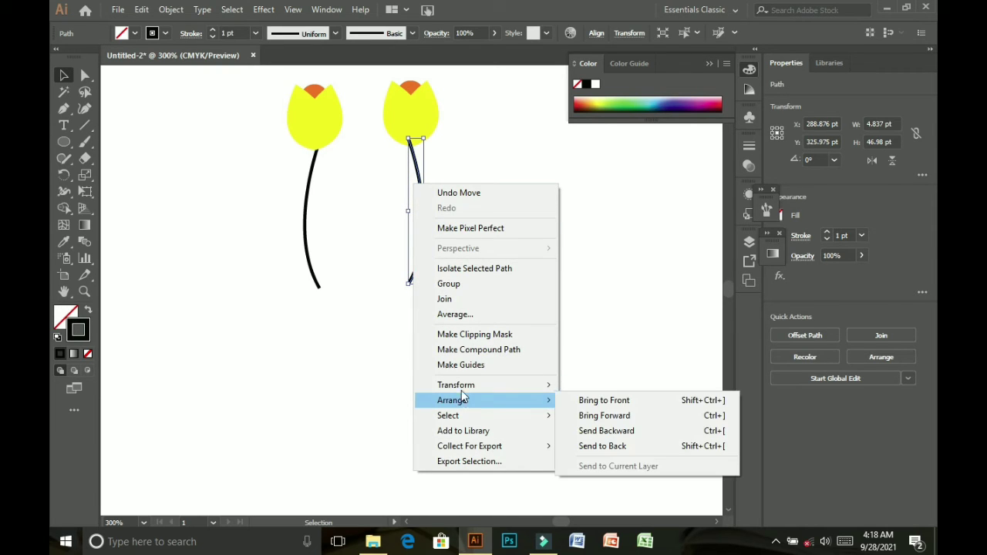
left_click(617, 452)
left_click(533, 369)
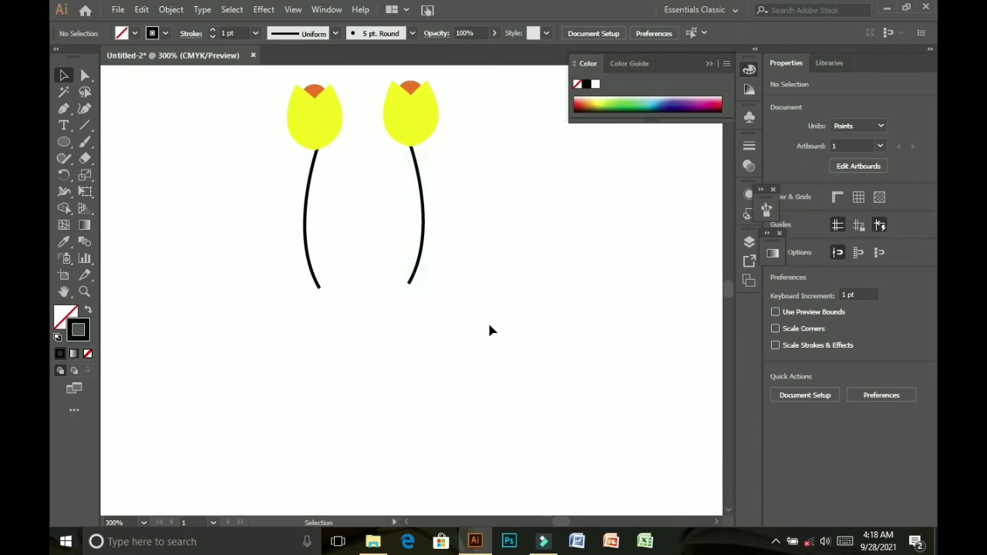
- Stretch the right stem slightly downward so its lower end lines up with the left stem's
left_click(419, 269)
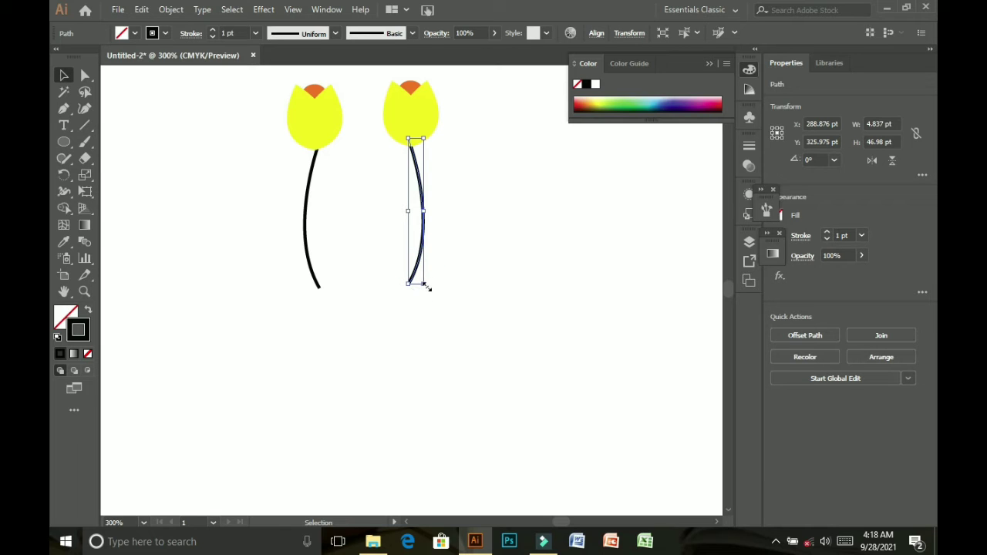
left_click_drag(428, 287, 426, 285)
left_click(473, 274)
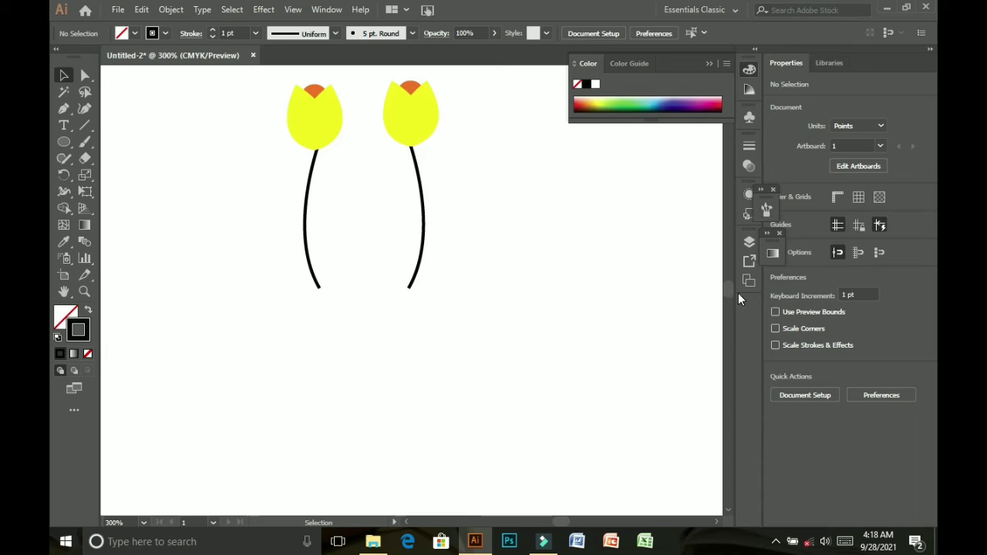
- Draw a closed, slanted leaf about 13.7 by 13.5 pt with the Pen tool in the empty area beside the right flower
left_click_drag(730, 288, 729, 287)
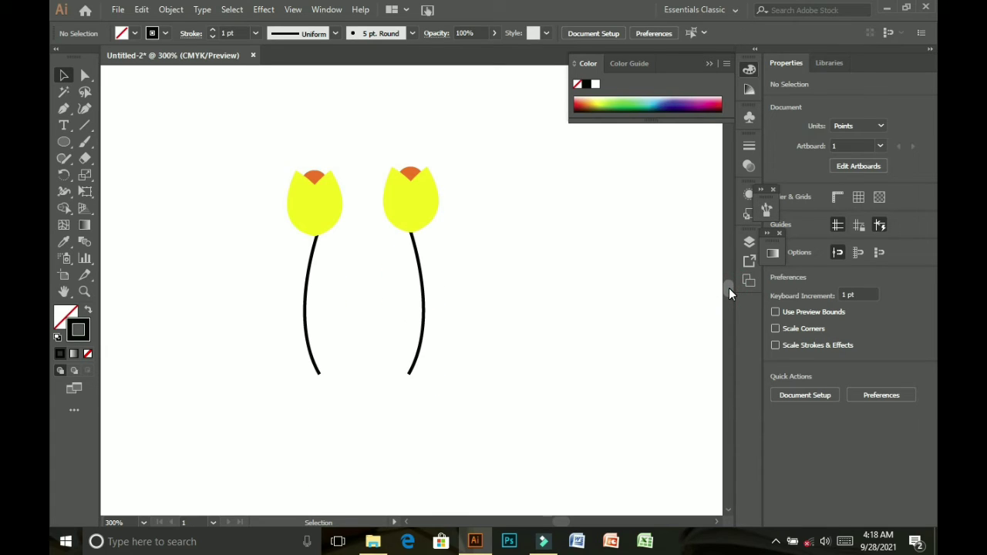
left_click(65, 110)
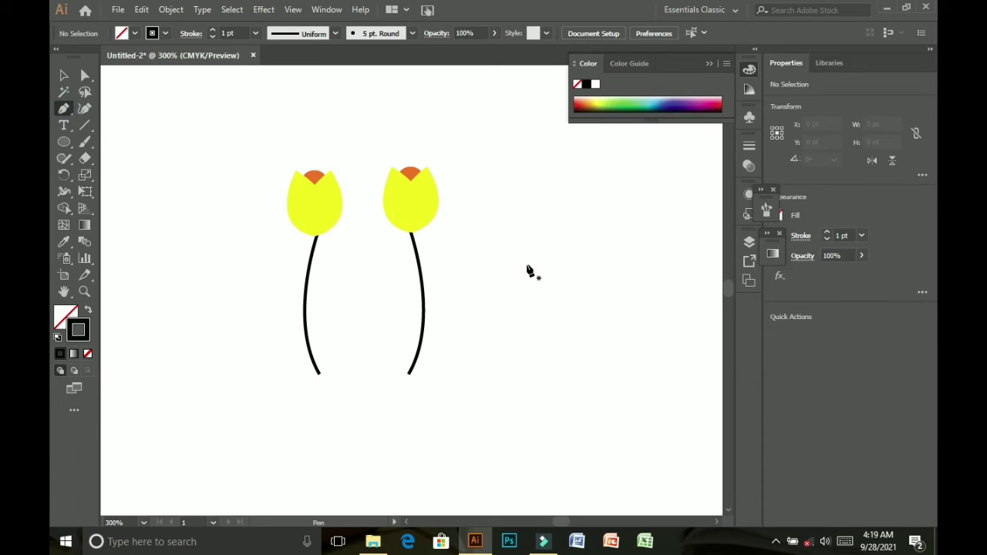
left_click(516, 286)
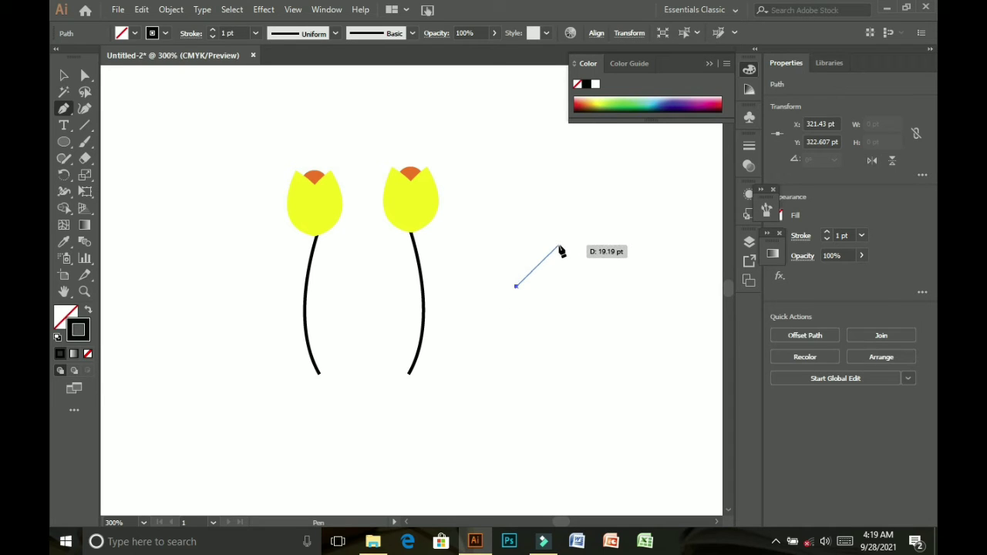
left_click_drag(558, 246, 487, 294)
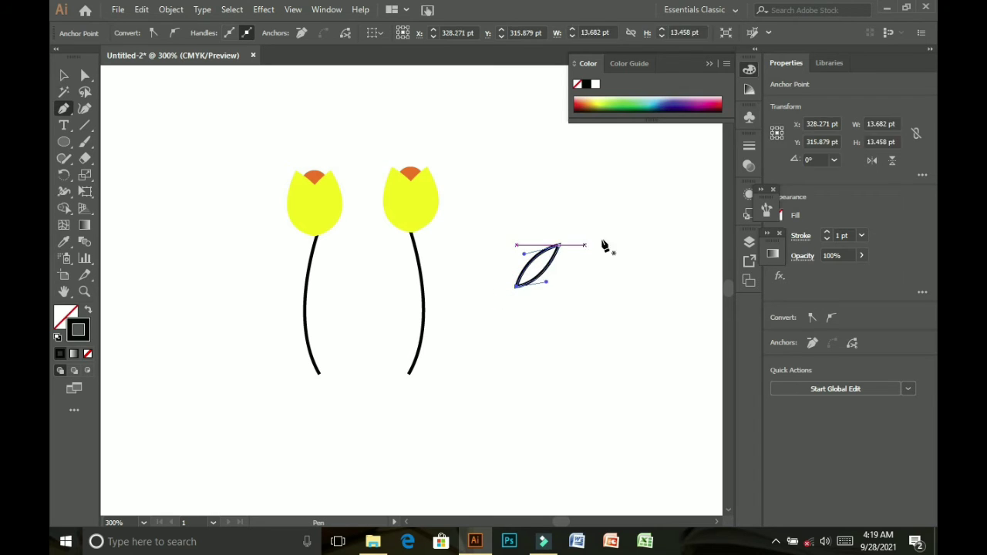
left_click(63, 76)
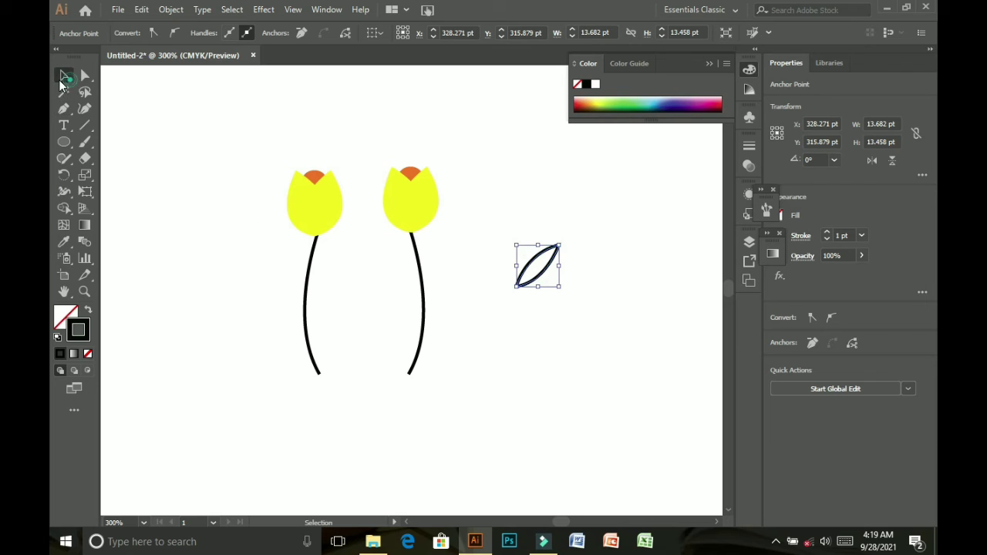
- Fill the slanted leaf with green 19FC06 and remove its stroke
left_click(60, 354)
double_click(65, 322)
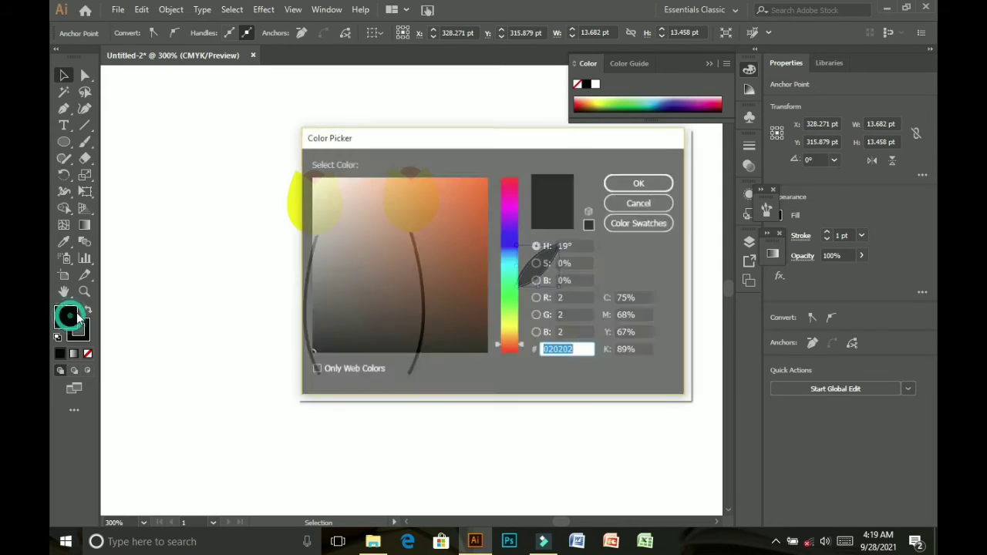
left_click(510, 299)
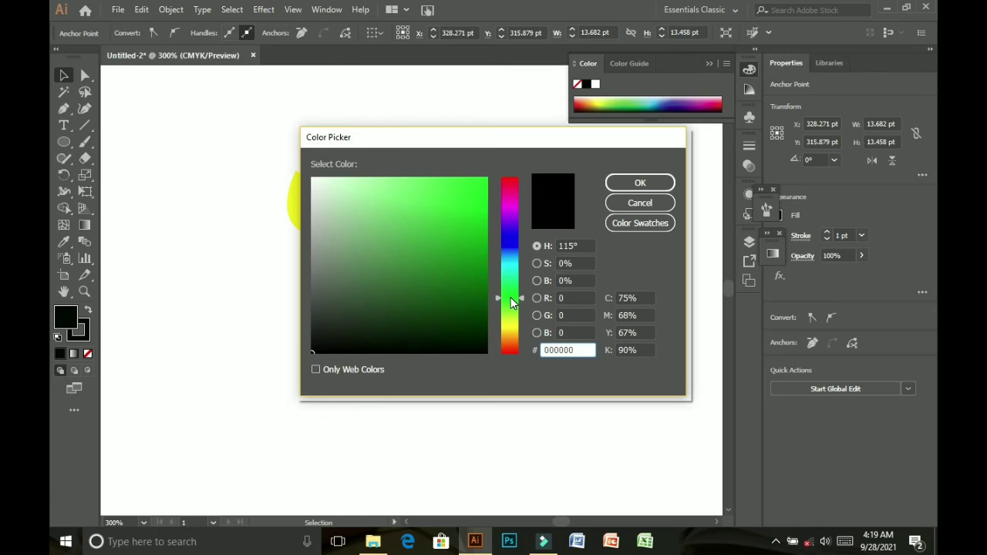
left_click(485, 179)
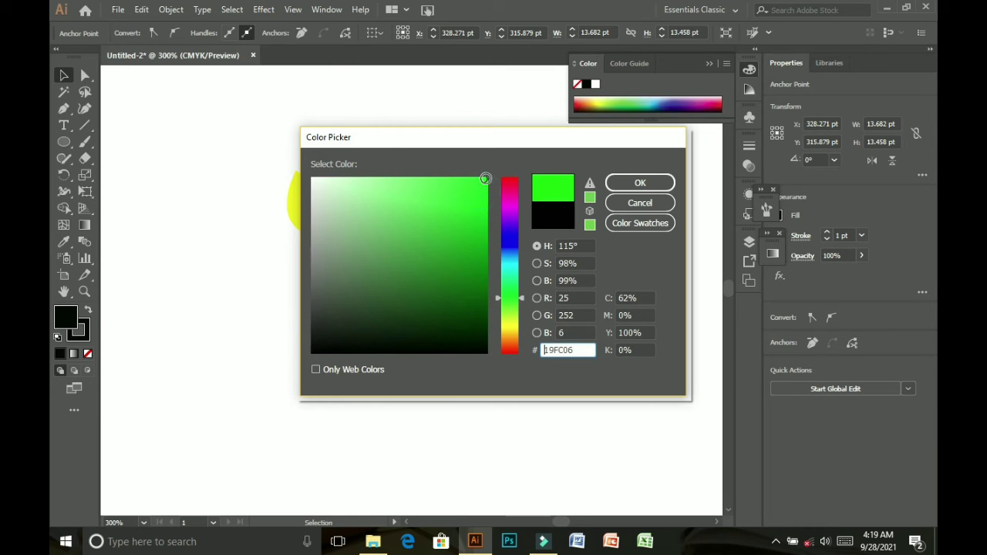
left_click(624, 187)
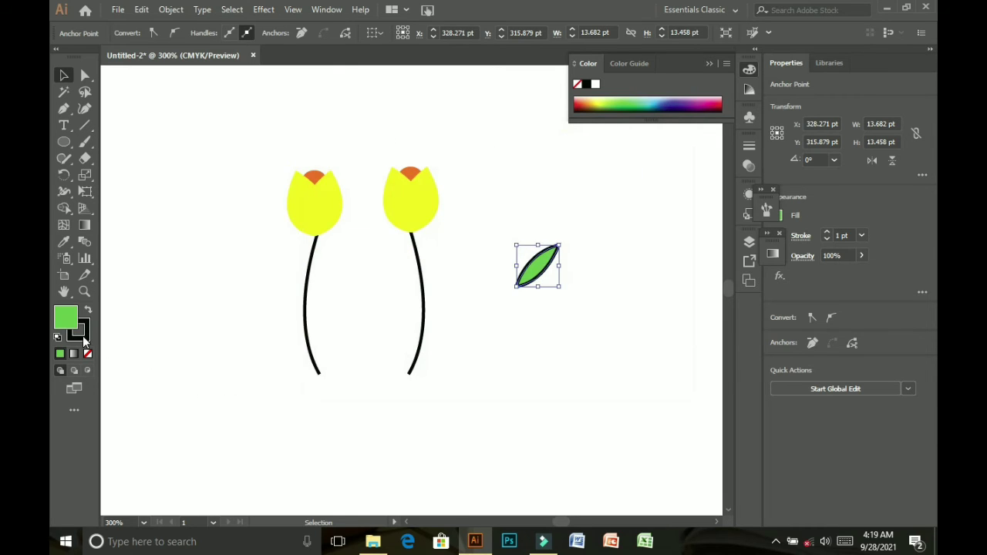
left_click(84, 337)
left_click(87, 353)
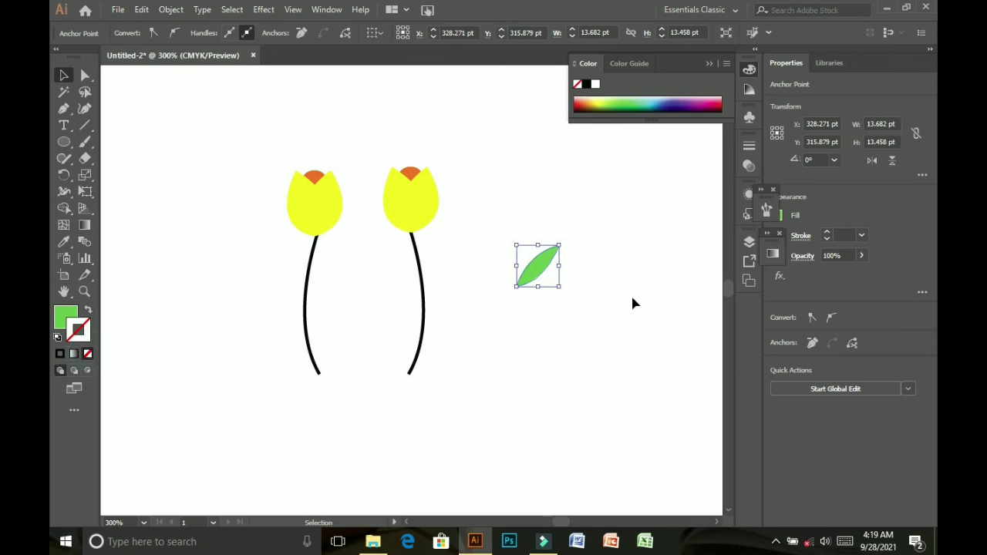
left_click(538, 330)
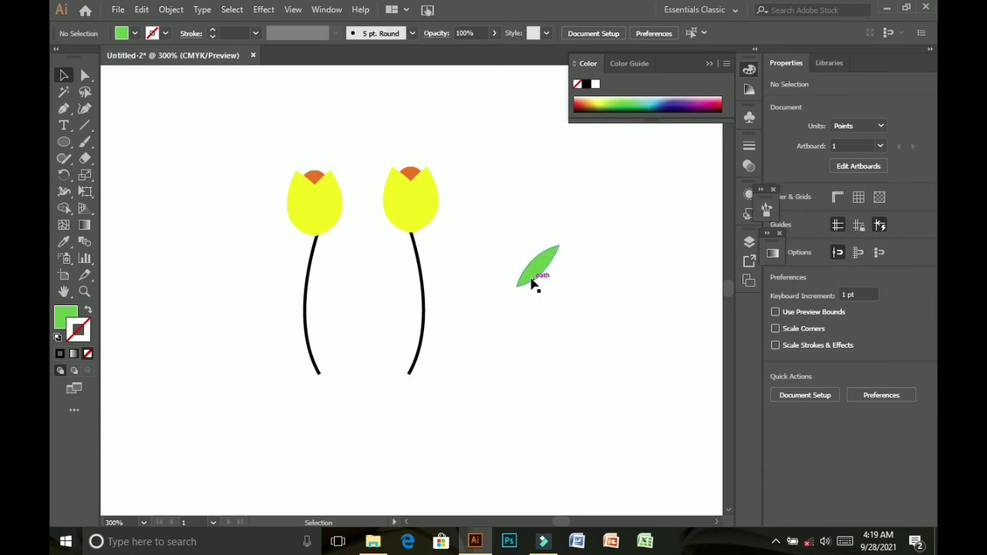
- Place a copy of the leaf against the right side of the right stem, and move the original to the left stem's right side
left_click(532, 282)
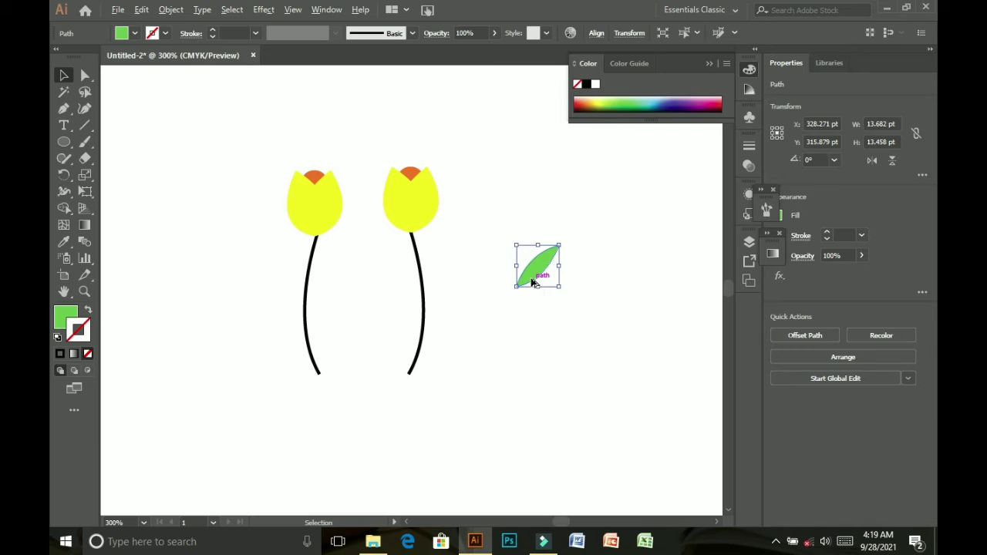
left_click_drag(532, 282, 441, 271)
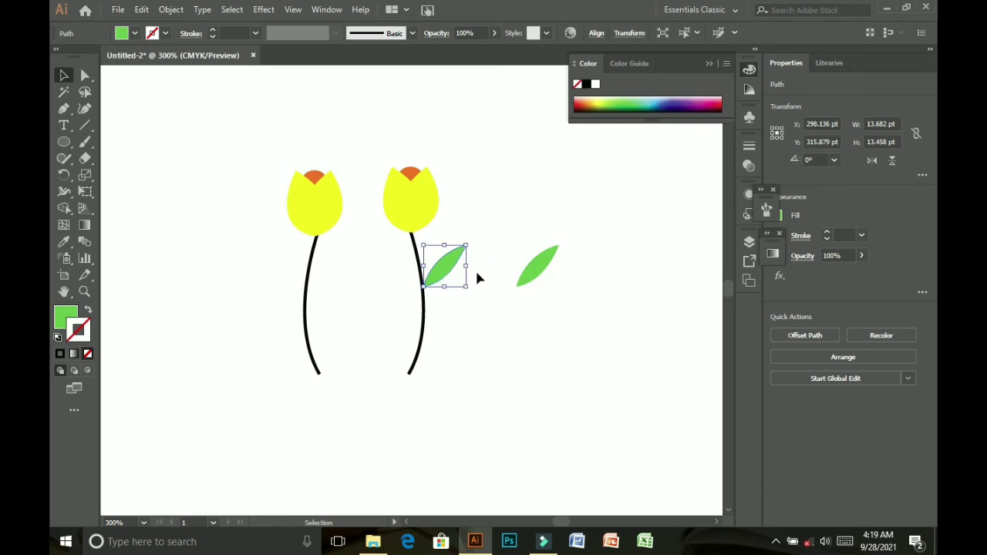
left_click(545, 272)
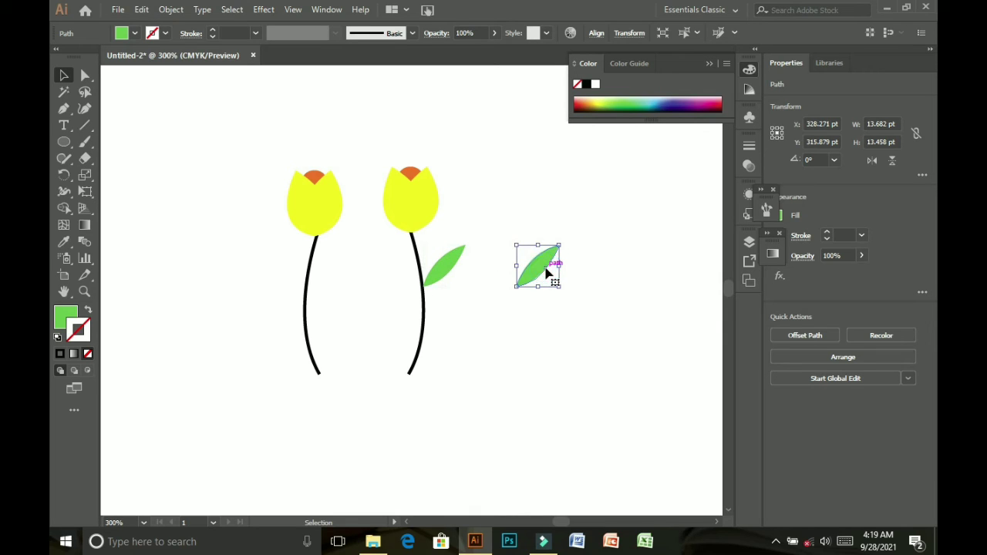
left_click_drag(547, 266, 335, 285)
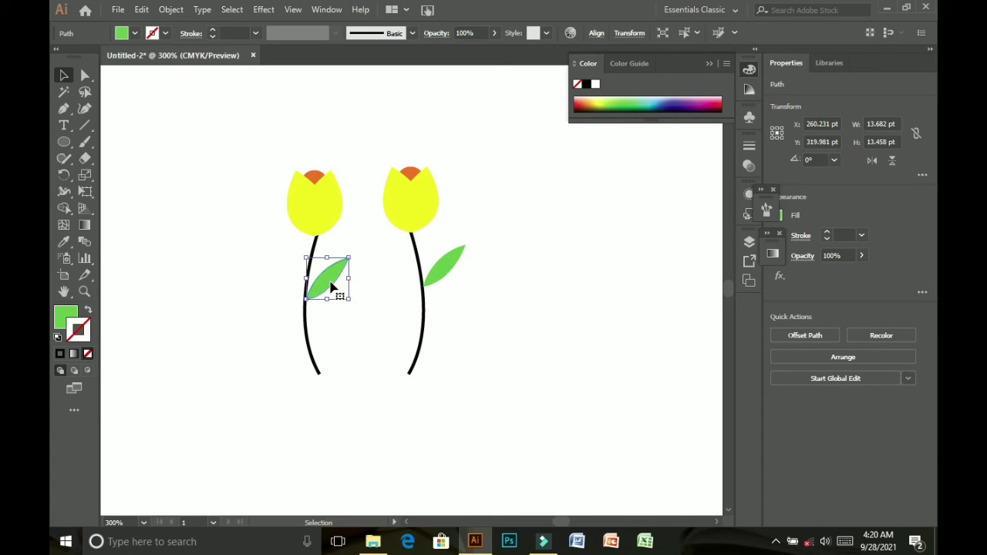
- Add a leaf copy rotated about 85° to the left side of the left stem, and duplicate it onto the right stem's left side
left_click_drag(331, 276, 287, 307)
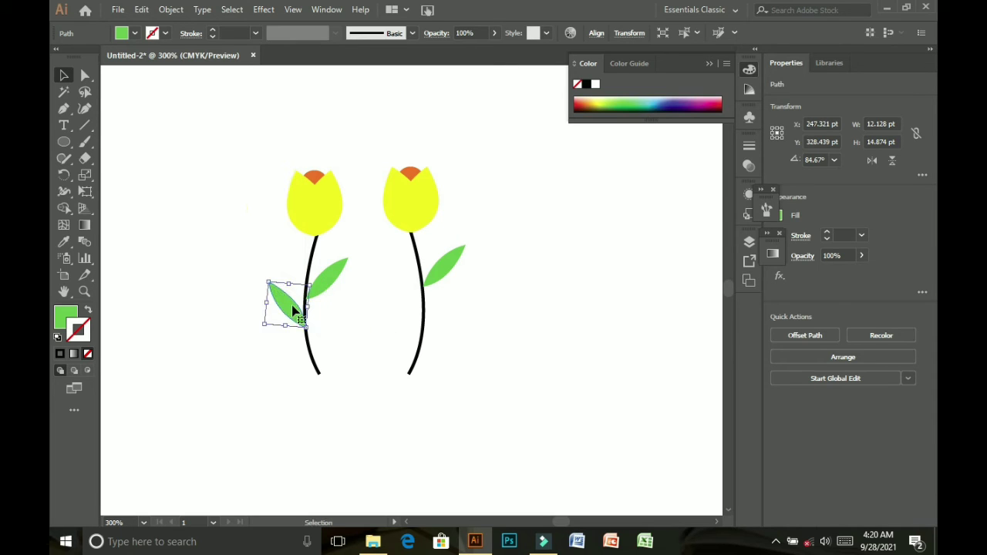
left_click_drag(293, 328, 410, 309)
- Nudge the right stem's upper leaf 1 pt to the left and send it to the back
left_click(447, 276)
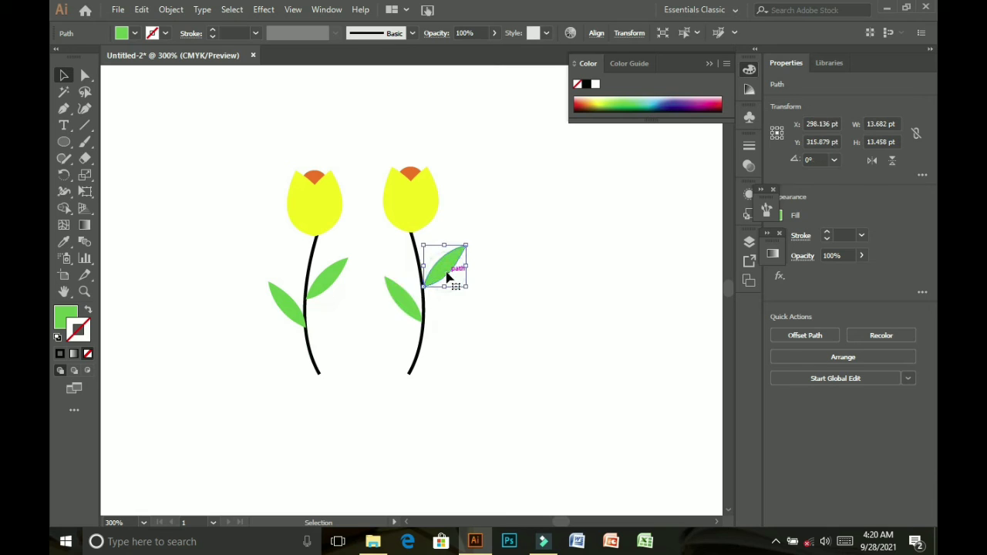
key("Left")
right_click(450, 276)
mouse_move(493, 459)
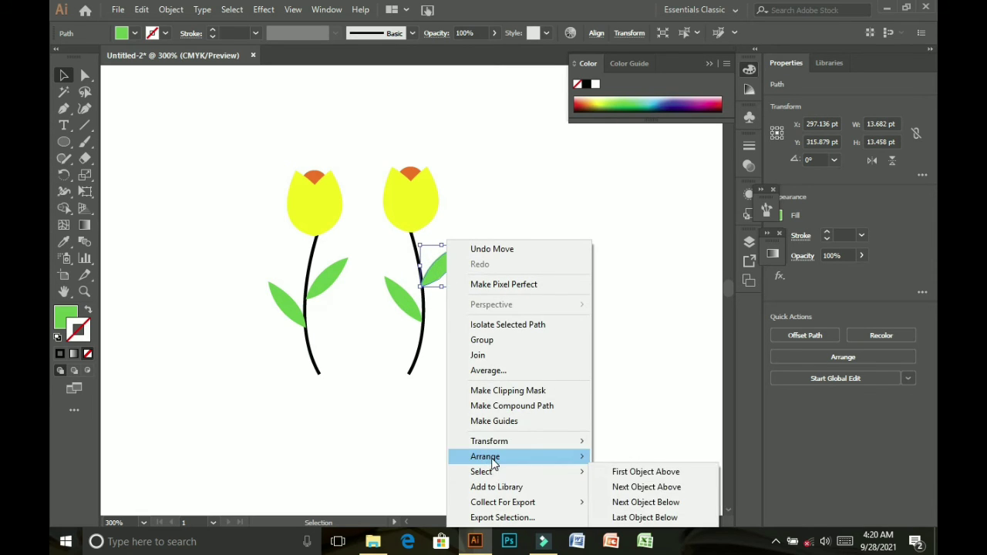
left_click(625, 502)
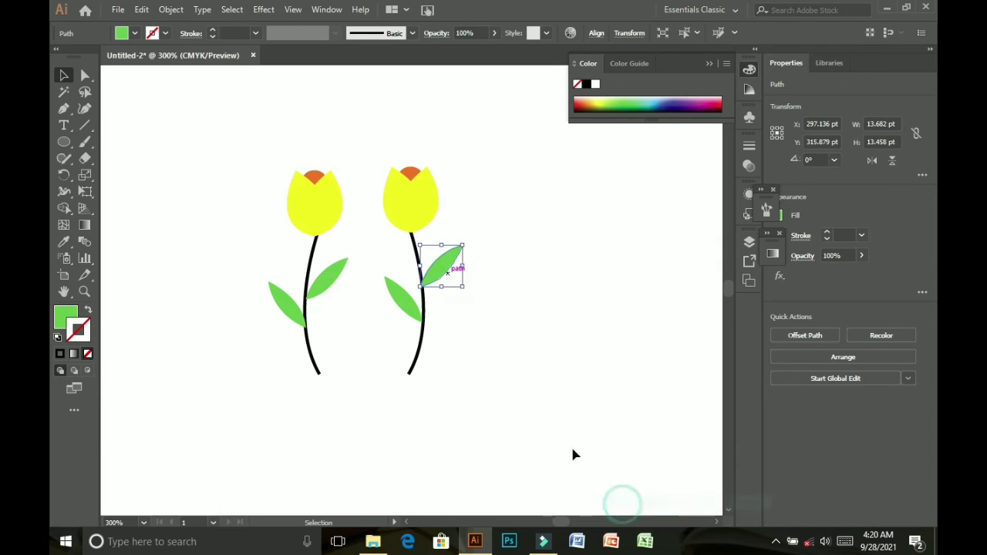
left_click(535, 360)
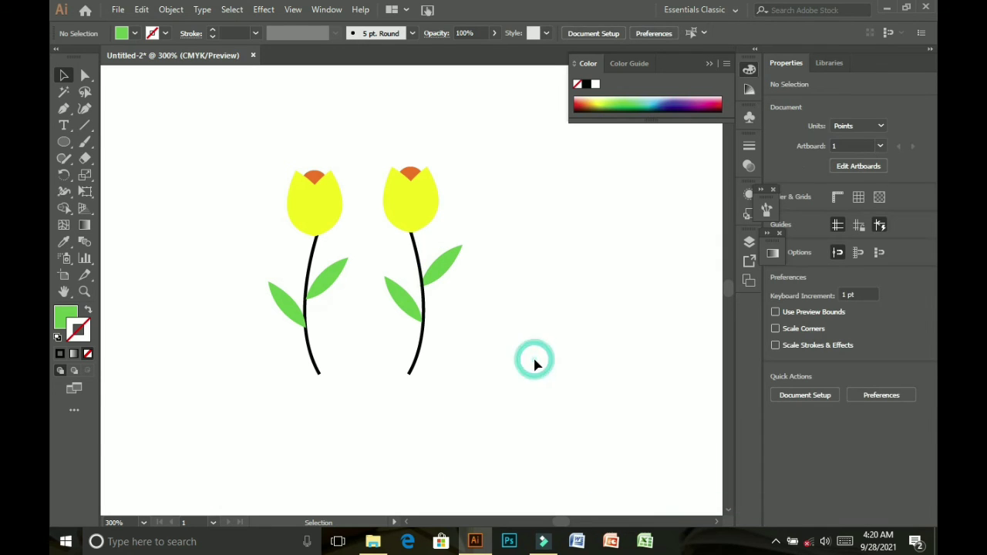
- Nudge the right stem's lower leaf 1 pt to the right and send it to the back
left_click(415, 320)
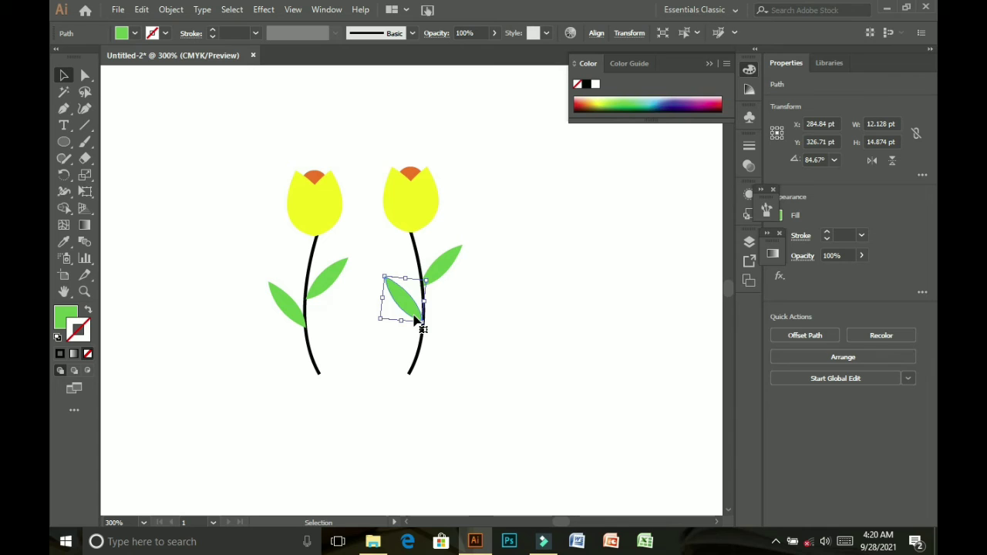
key("Right")
left_click(479, 344)
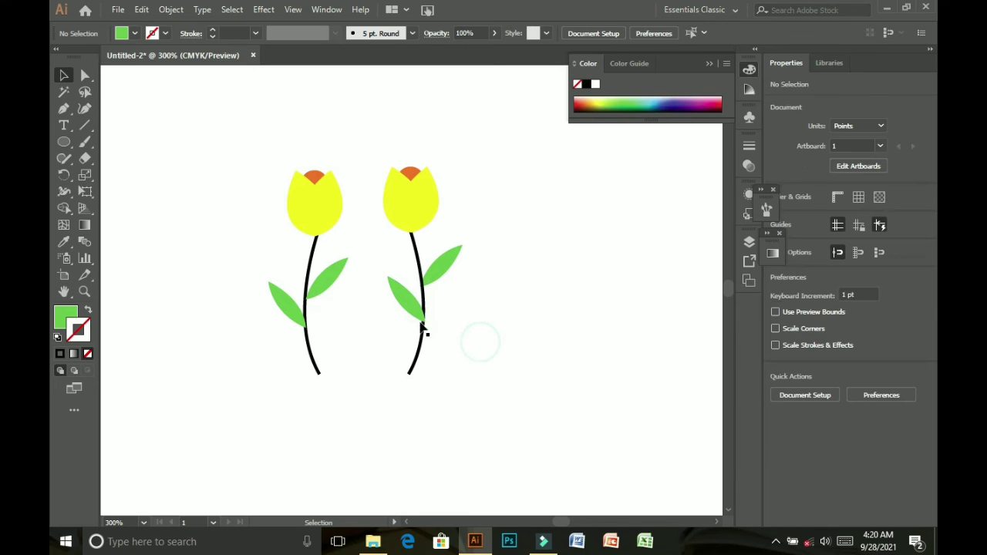
left_click(410, 308)
right_click(412, 309)
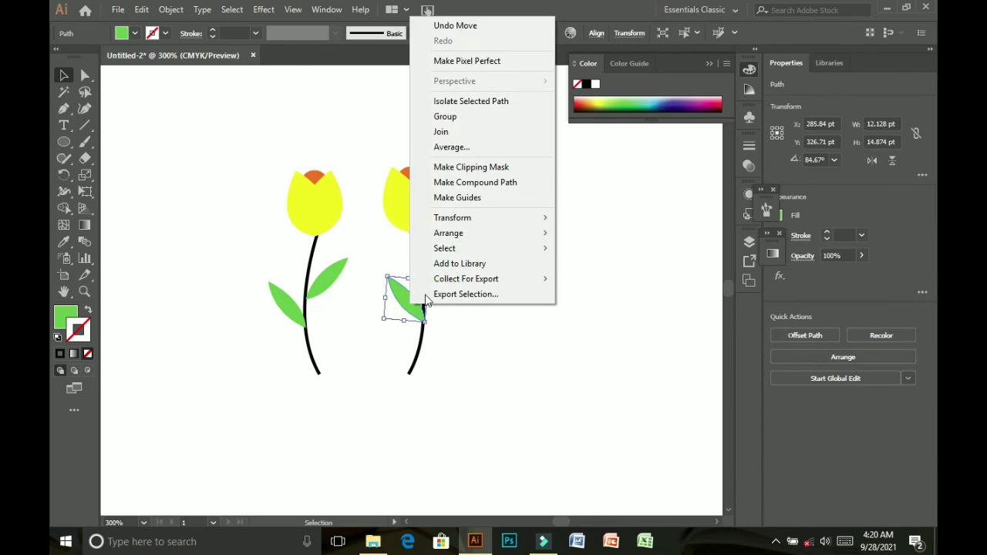
mouse_move(499, 234)
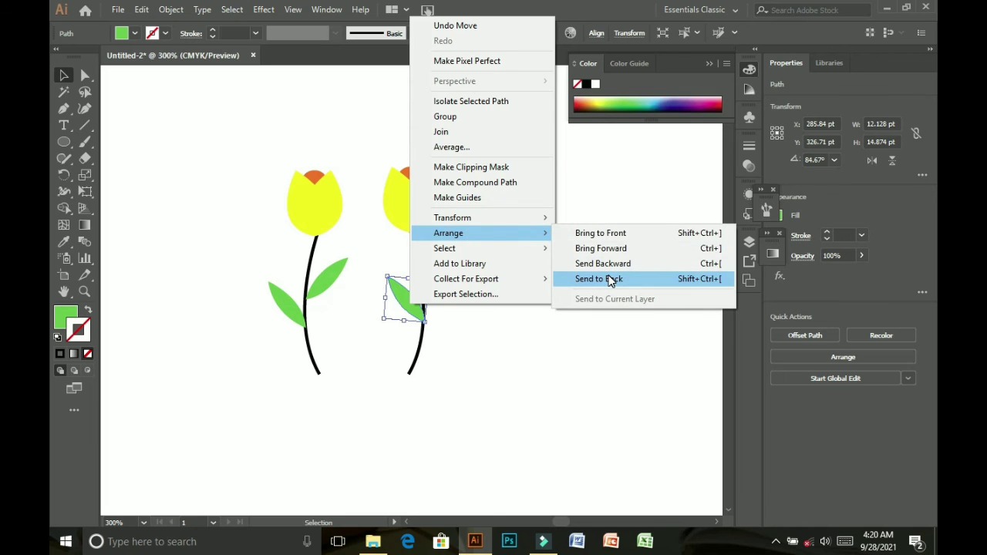
left_click(609, 278)
left_click(434, 395)
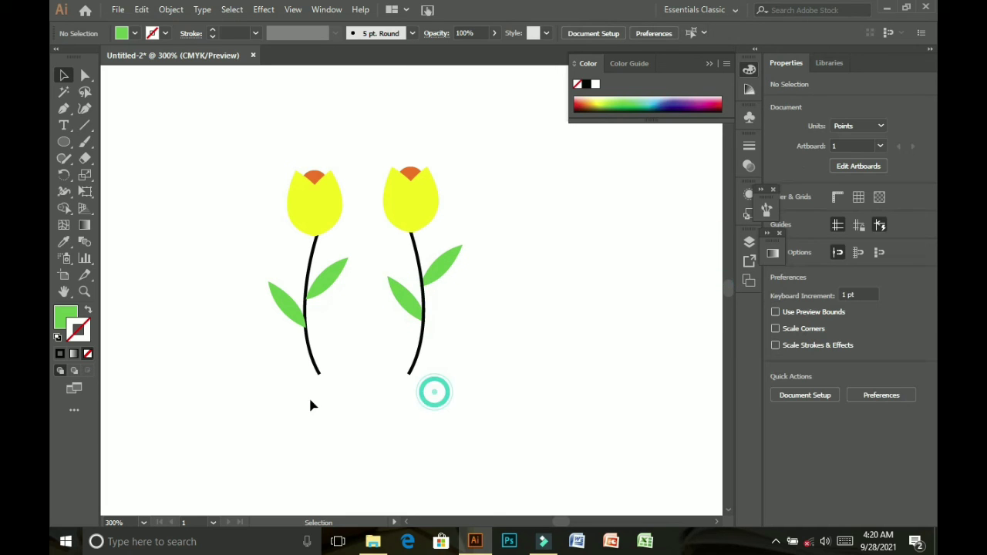
- Send the left stem's lower leaf to the back so it sits behind the stem
left_click(292, 314)
right_click(290, 311)
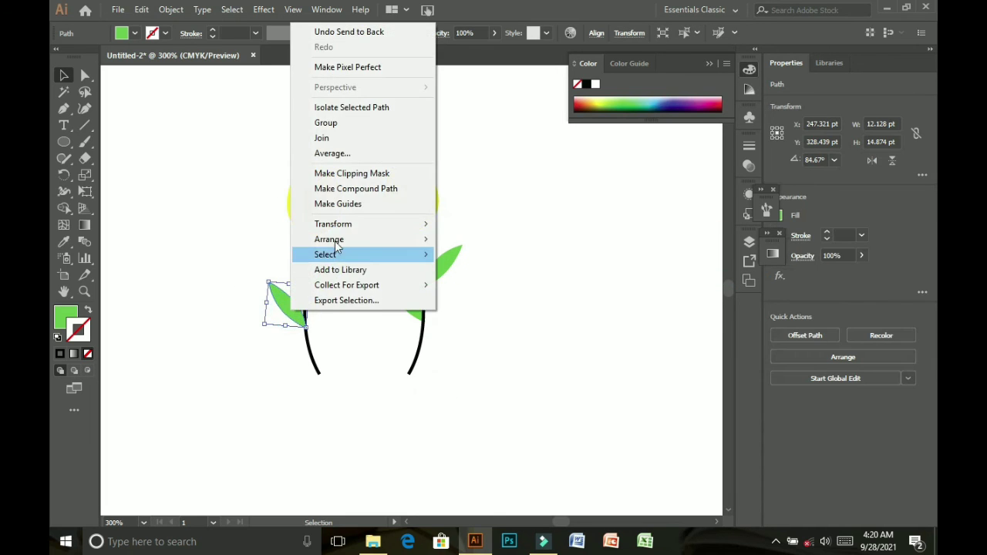
mouse_move(347, 240)
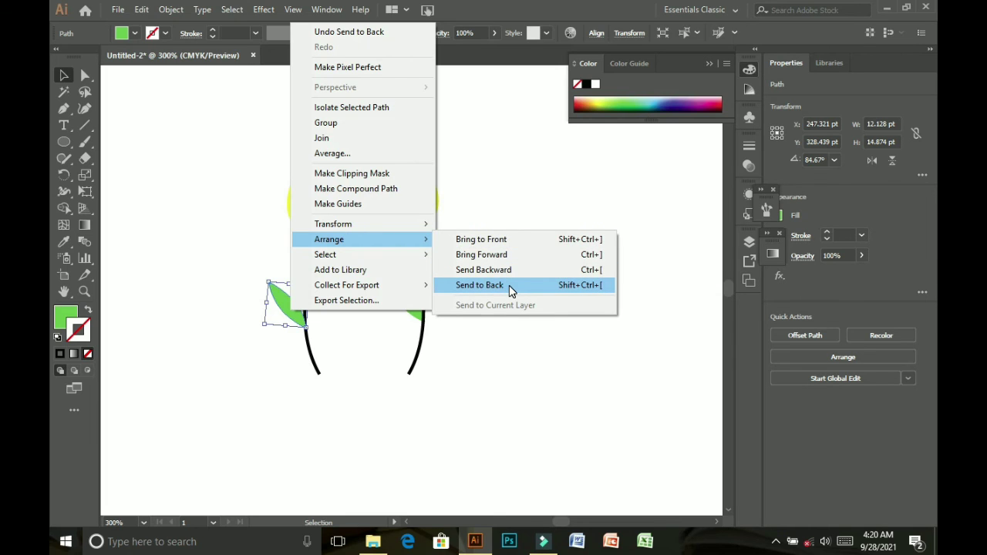
left_click(479, 285)
- Nudge the left stem's upper leaf 1 pt to the left and send it to the back
left_click(328, 295)
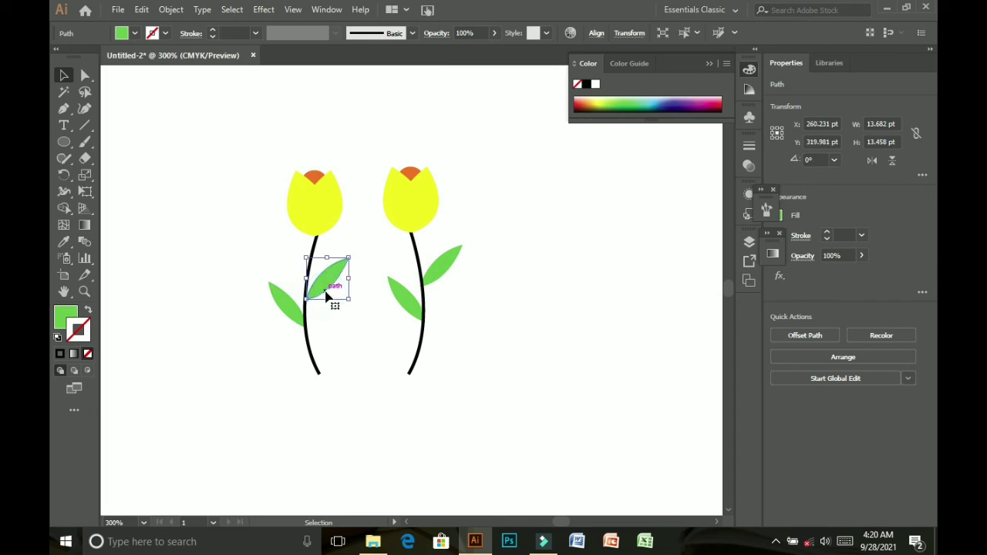
key("Left")
right_click(325, 294)
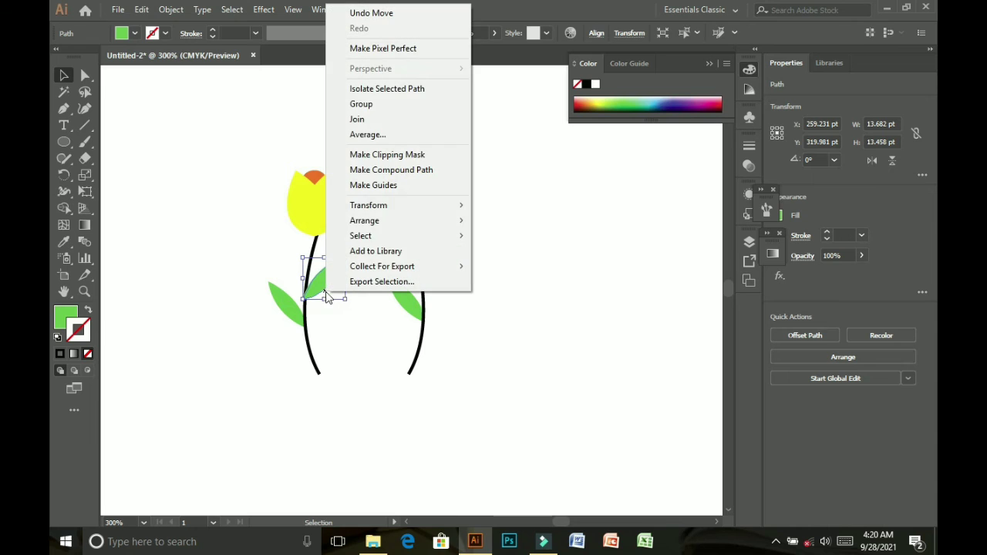
mouse_move(429, 226)
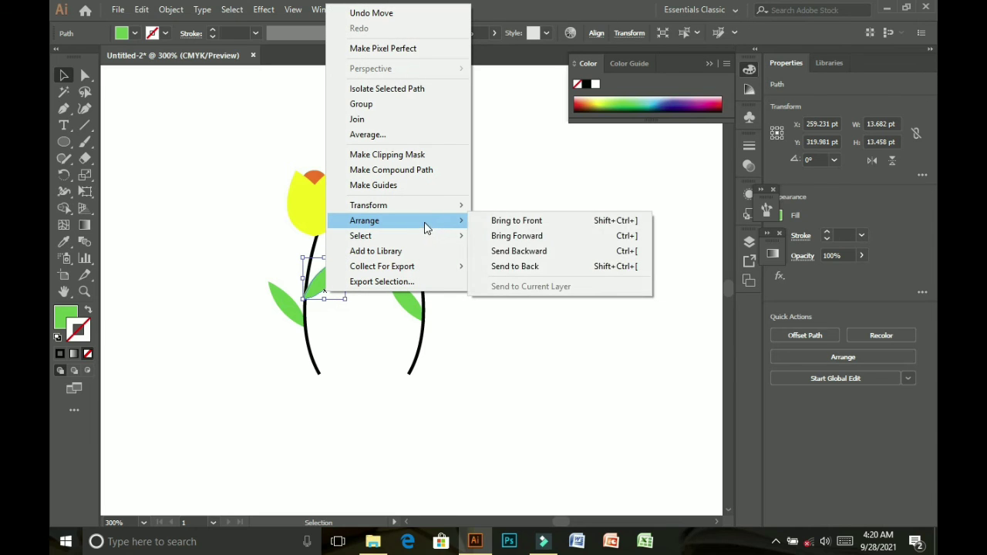
left_click(521, 269)
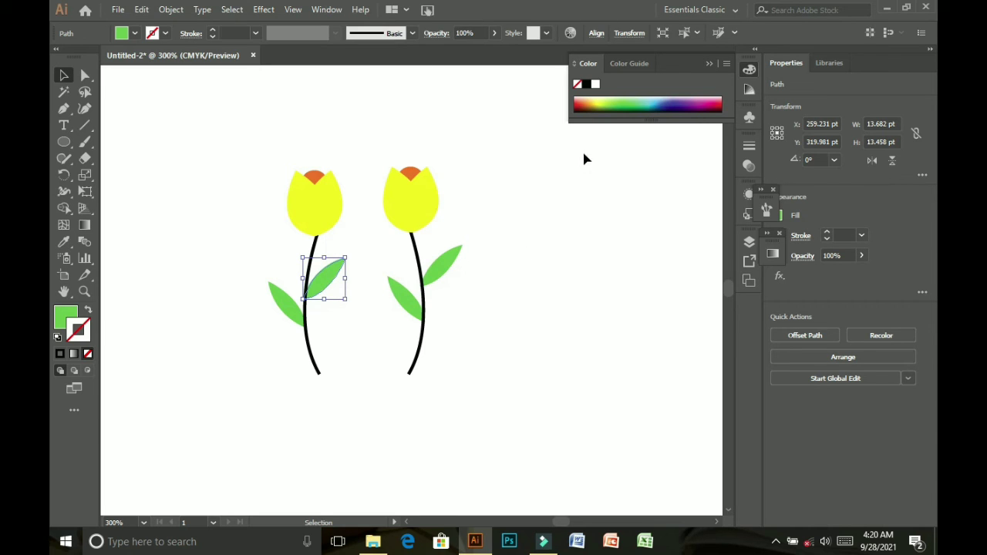
- Group both complete flowers and enlarge the group from its centre to about 110 by 109 pt
left_click_drag(599, 151, 232, 378)
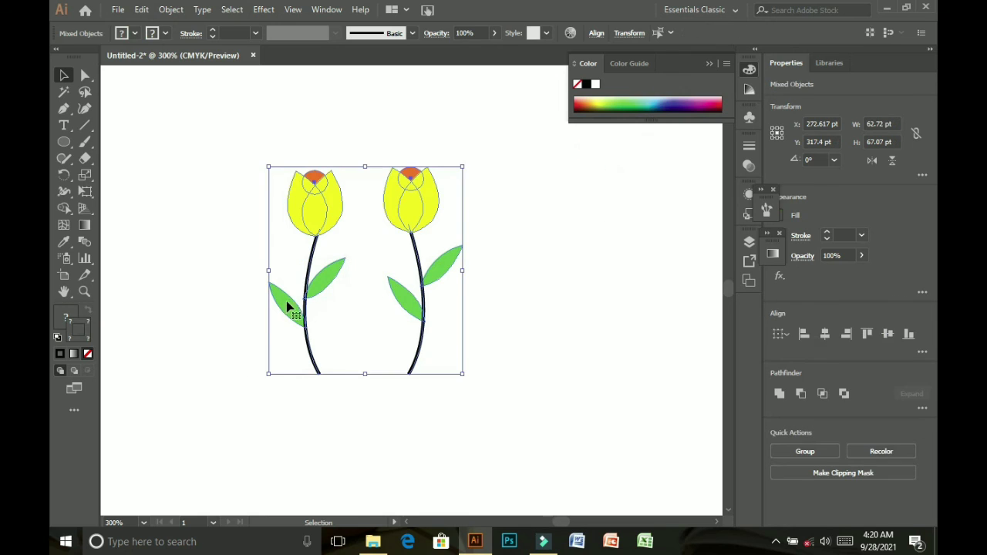
right_click(309, 296)
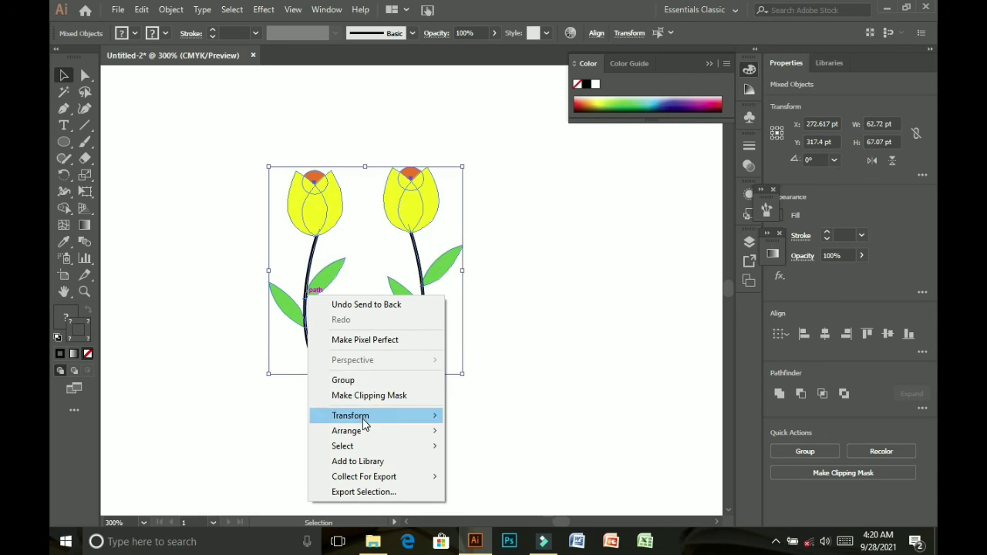
left_click(389, 381)
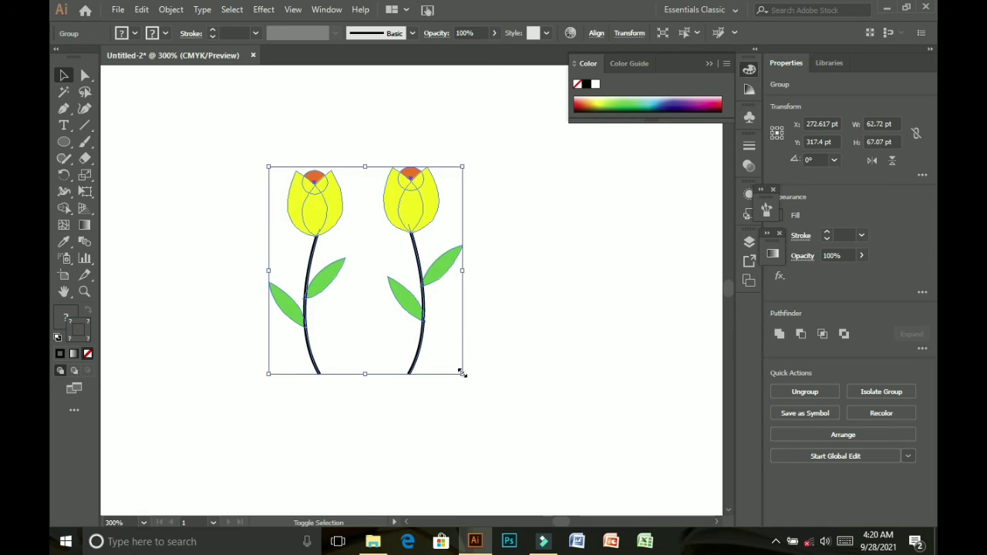
left_click_drag(462, 373, 537, 440)
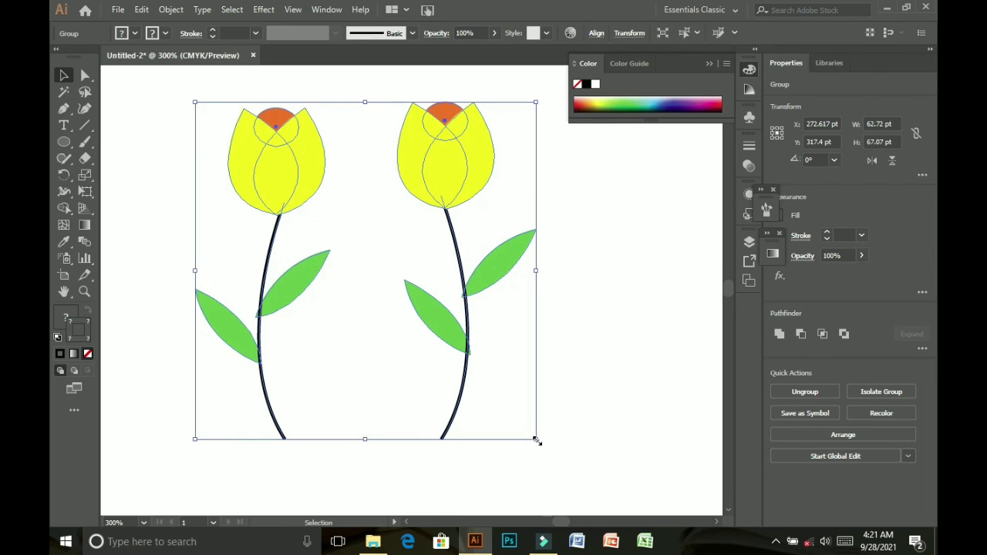
left_click(616, 358)
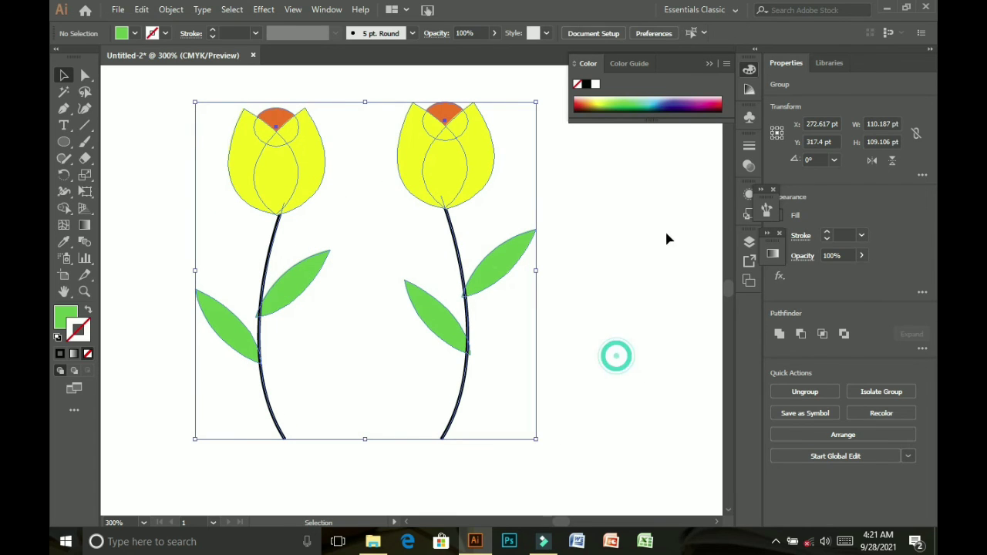
- Collapse the floating Color panel and ungroup the enlarged pair of flowers
left_click(712, 64)
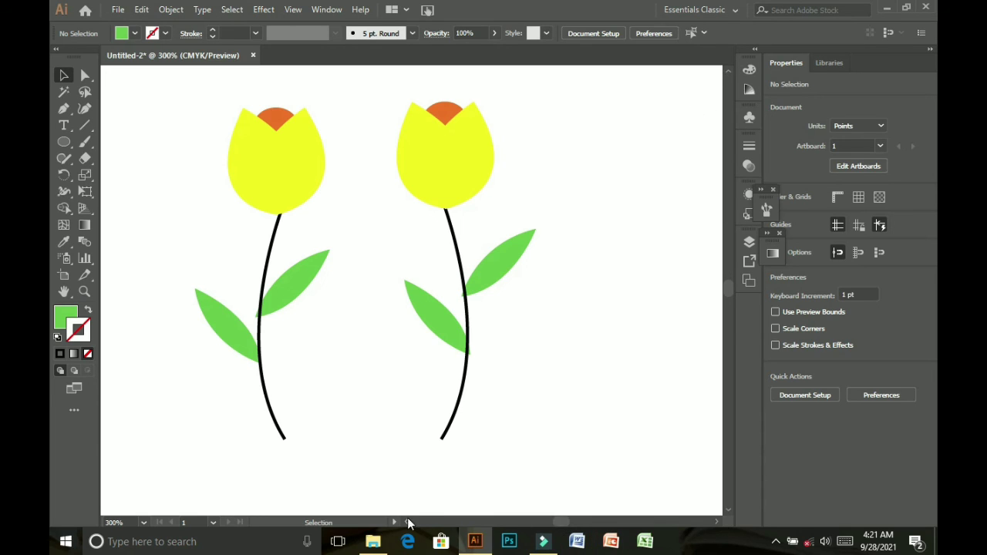
left_click(408, 522)
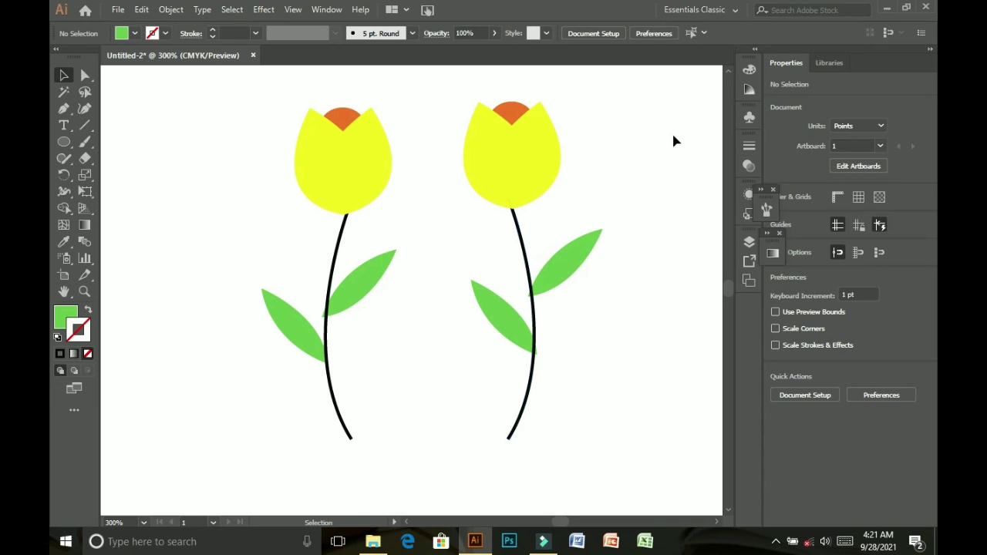
left_click_drag(640, 150, 242, 431)
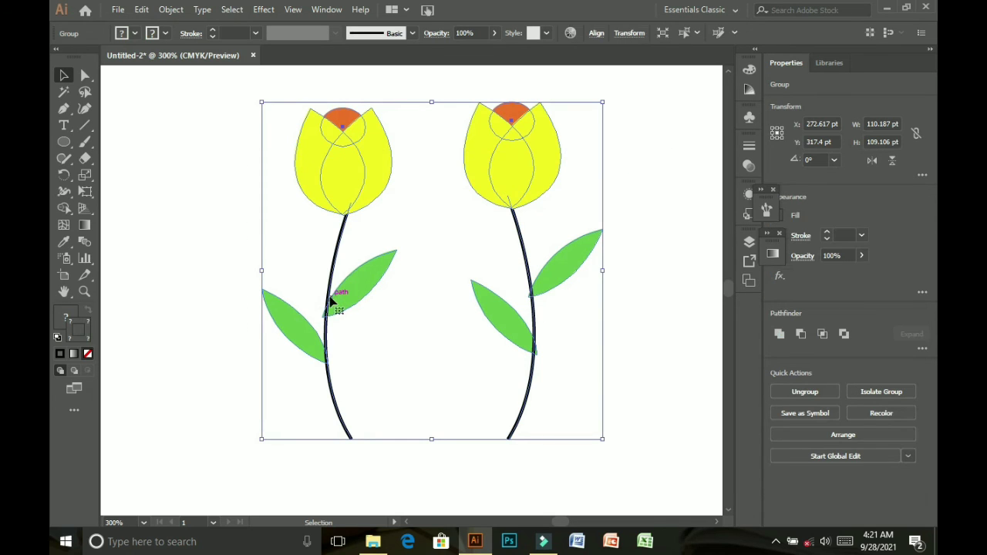
right_click(332, 303)
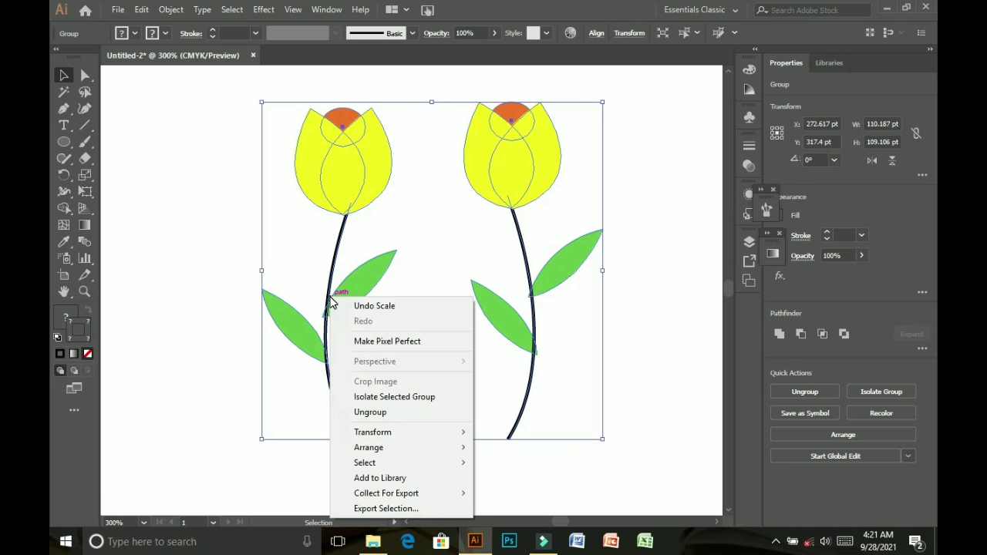
left_click(370, 414)
left_click(661, 366)
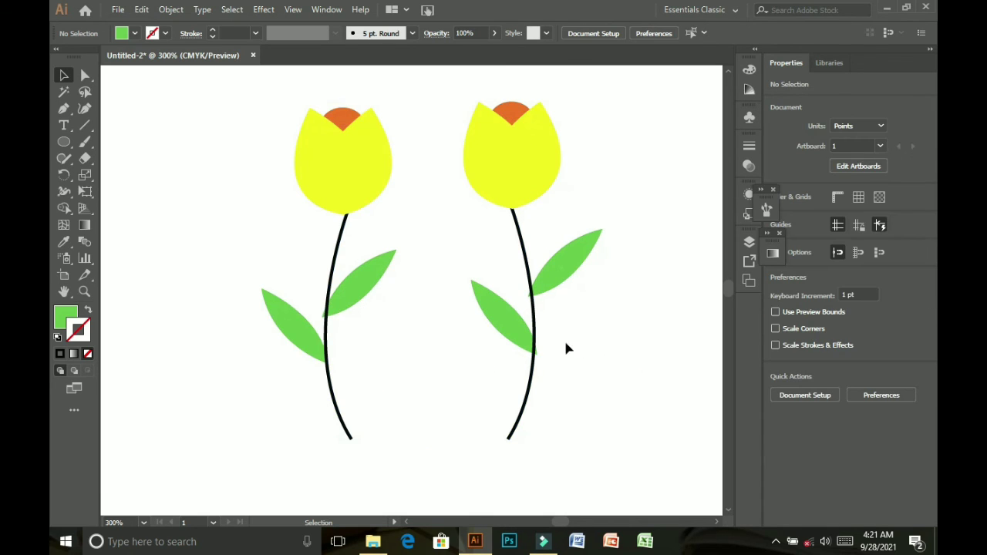
- Thicken the right flower's stem by setting its stroke weight to 2 pt
left_click(535, 345)
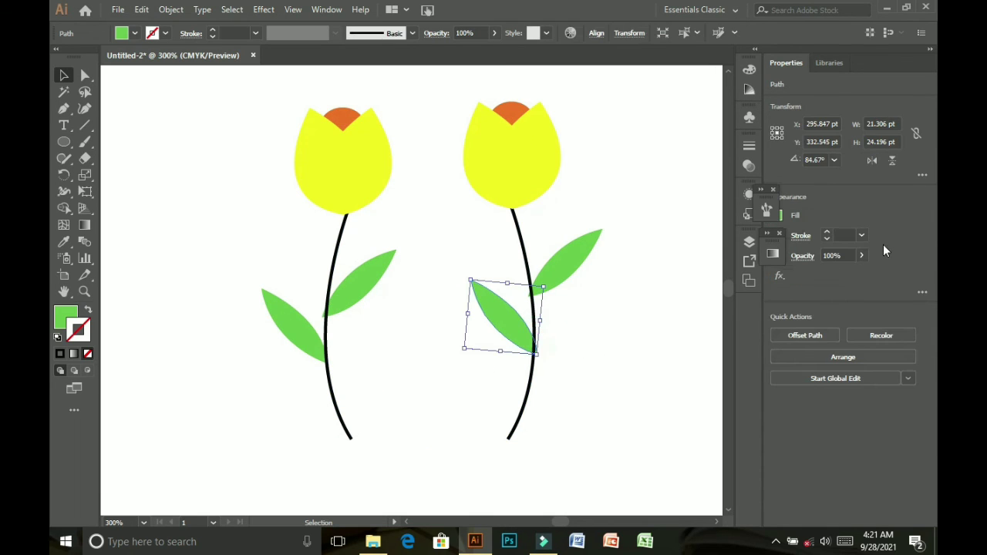
left_click(535, 329)
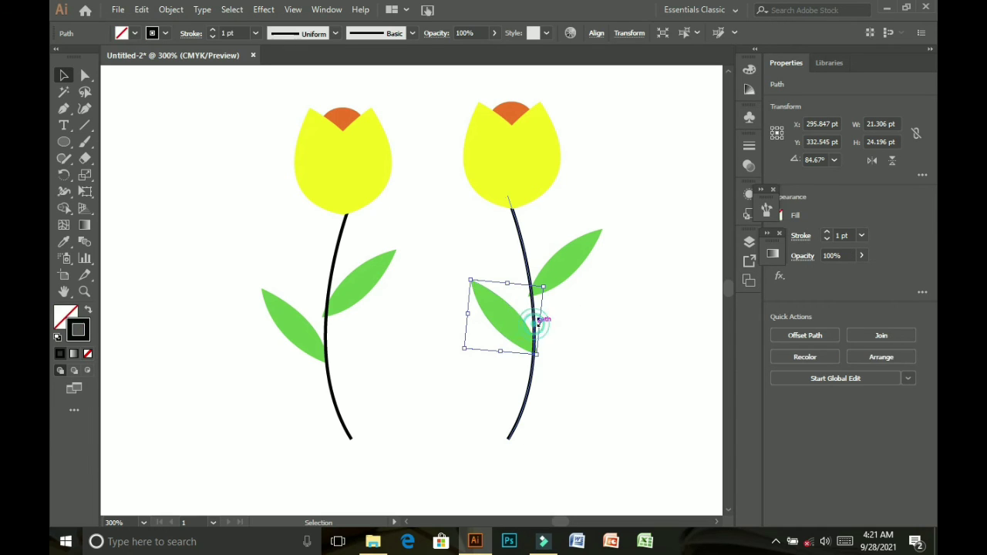
left_click(864, 235)
left_click(875, 270)
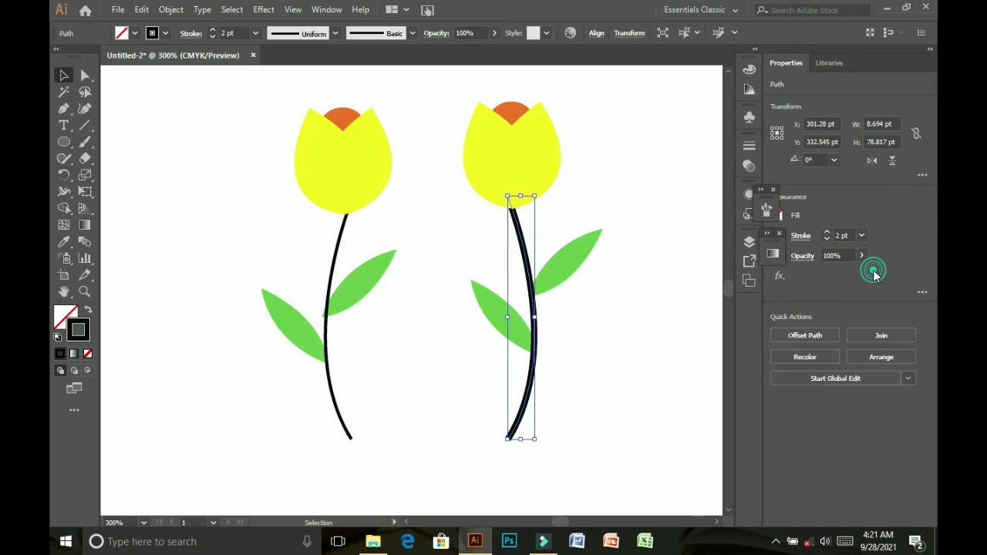
left_click(615, 361)
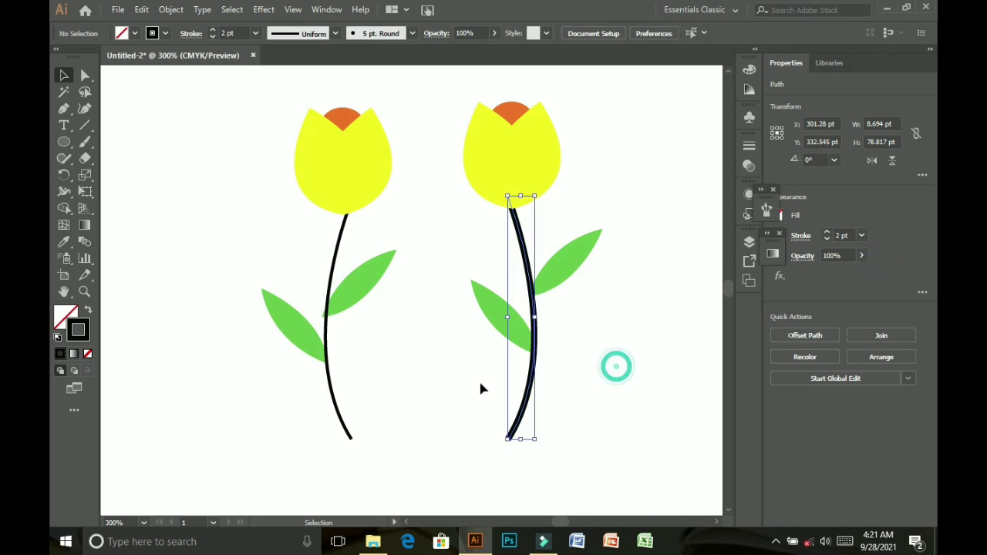
- Set the left flower's stem to a 2 pt stroke weight and deselect it
left_click(329, 327)
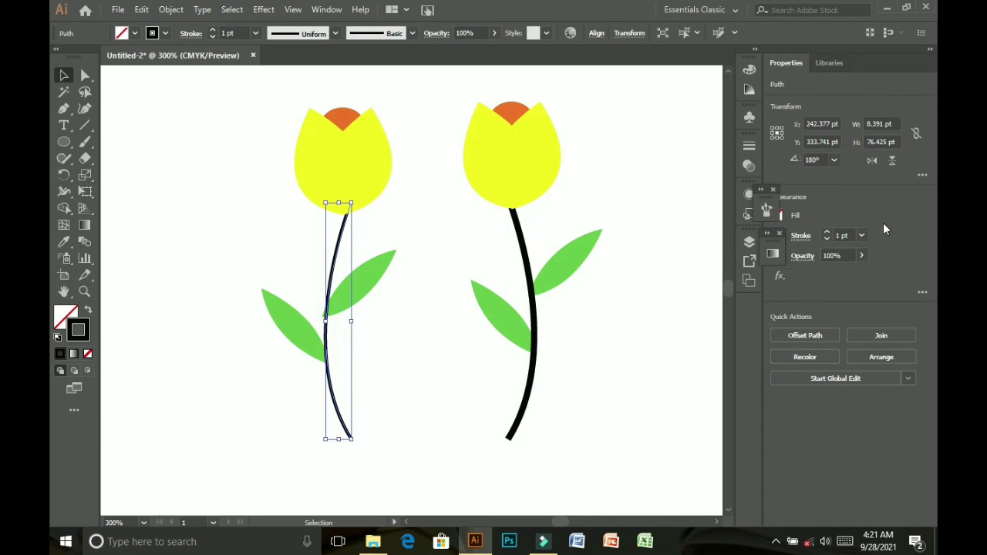
left_click(862, 235)
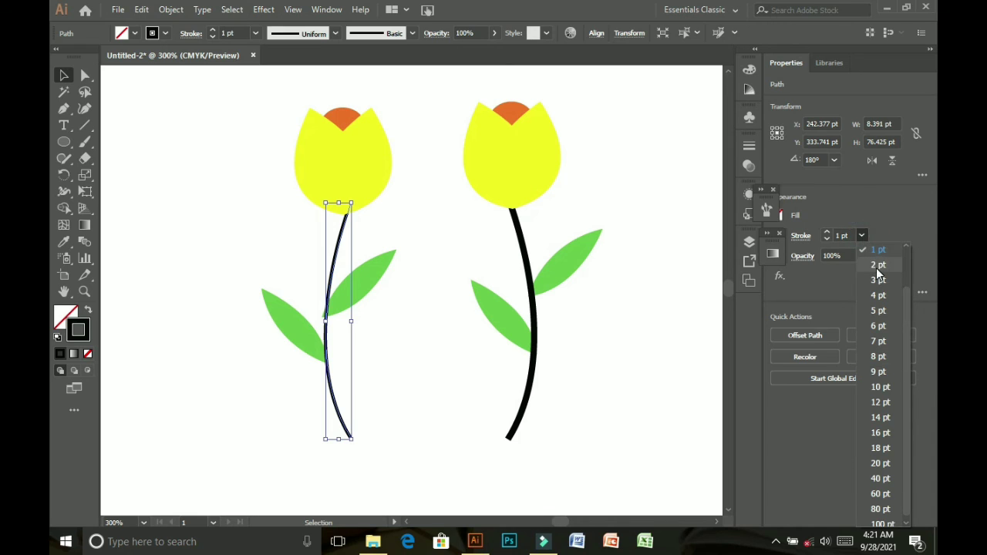
left_click(878, 270)
left_click(615, 351)
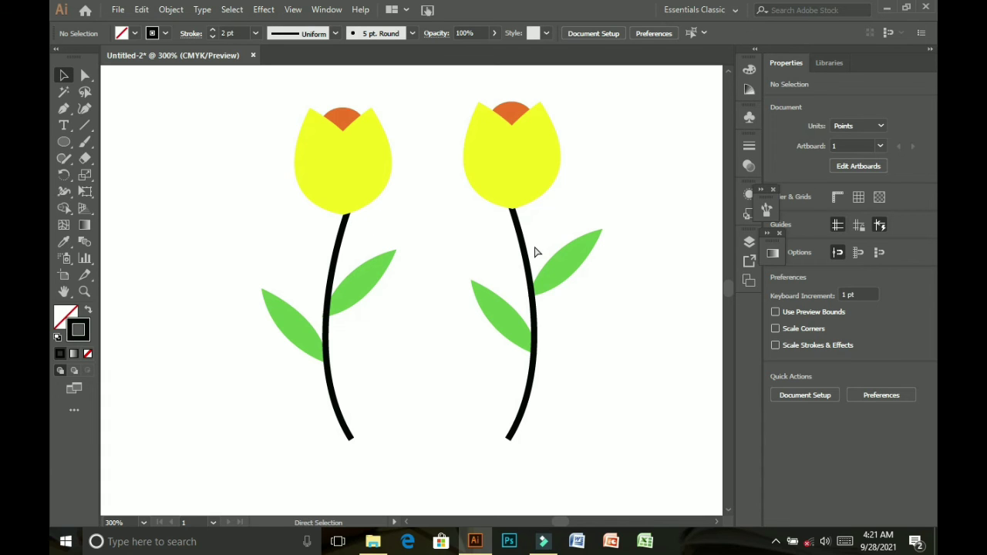
key("ctrl+minus")
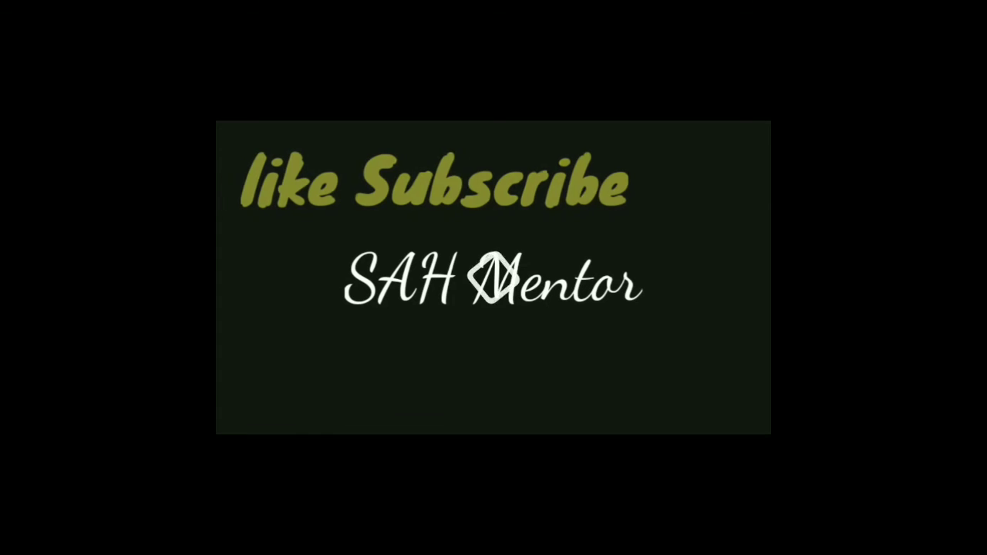